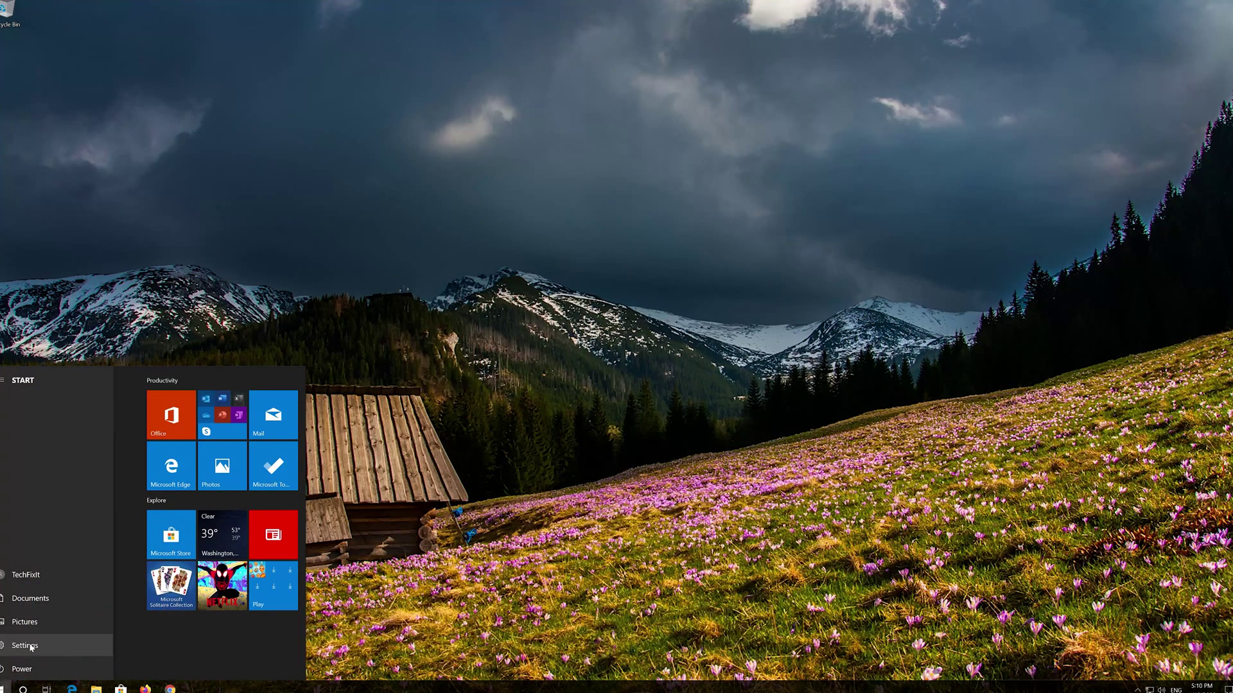
- Open Windows Settings and go to the Apps & features list of installed apps
{"action": "left_click", "coordinate": [20, 646]}
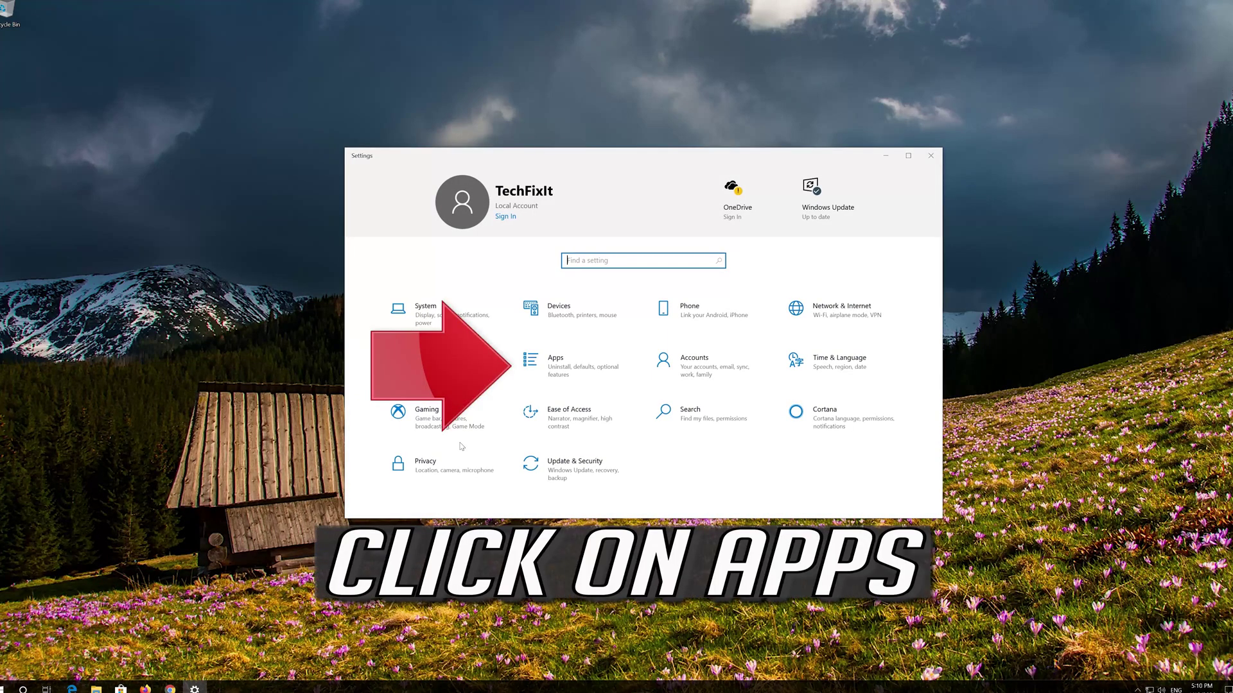
{"action": "left_click", "coordinate": [591, 368]}
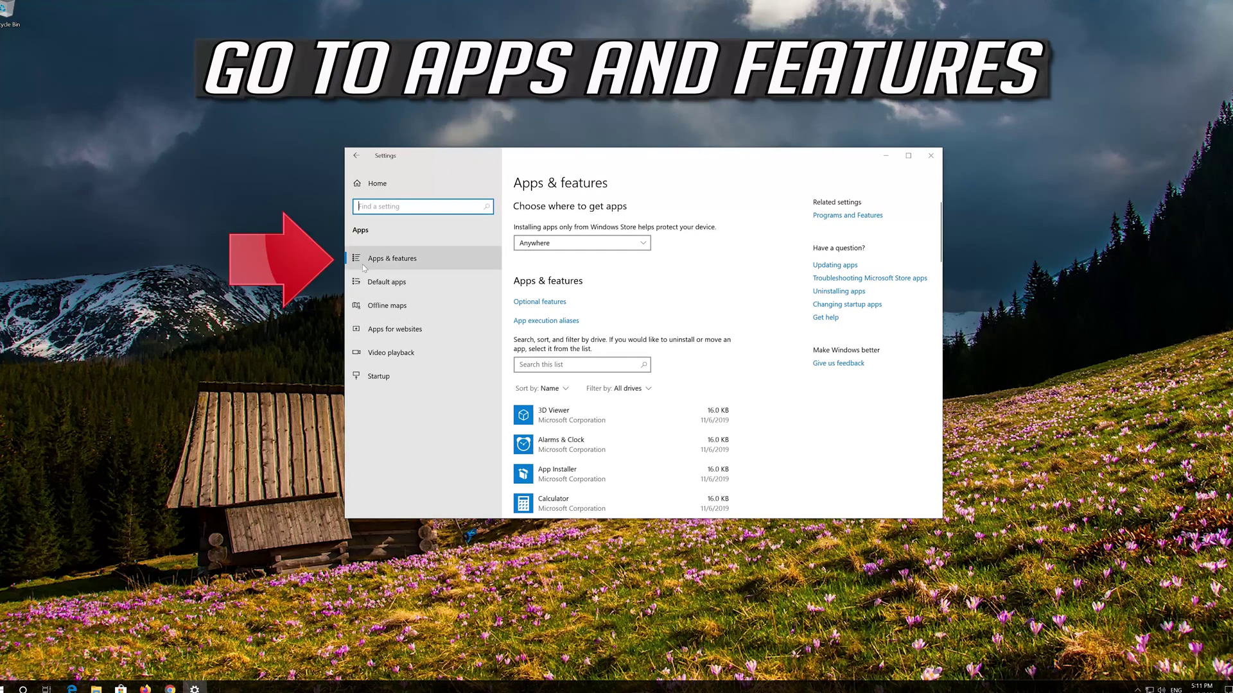
- Expand the Microsoft Store entry in the installed apps list
{"action": "left_click", "coordinate": [416, 258]}
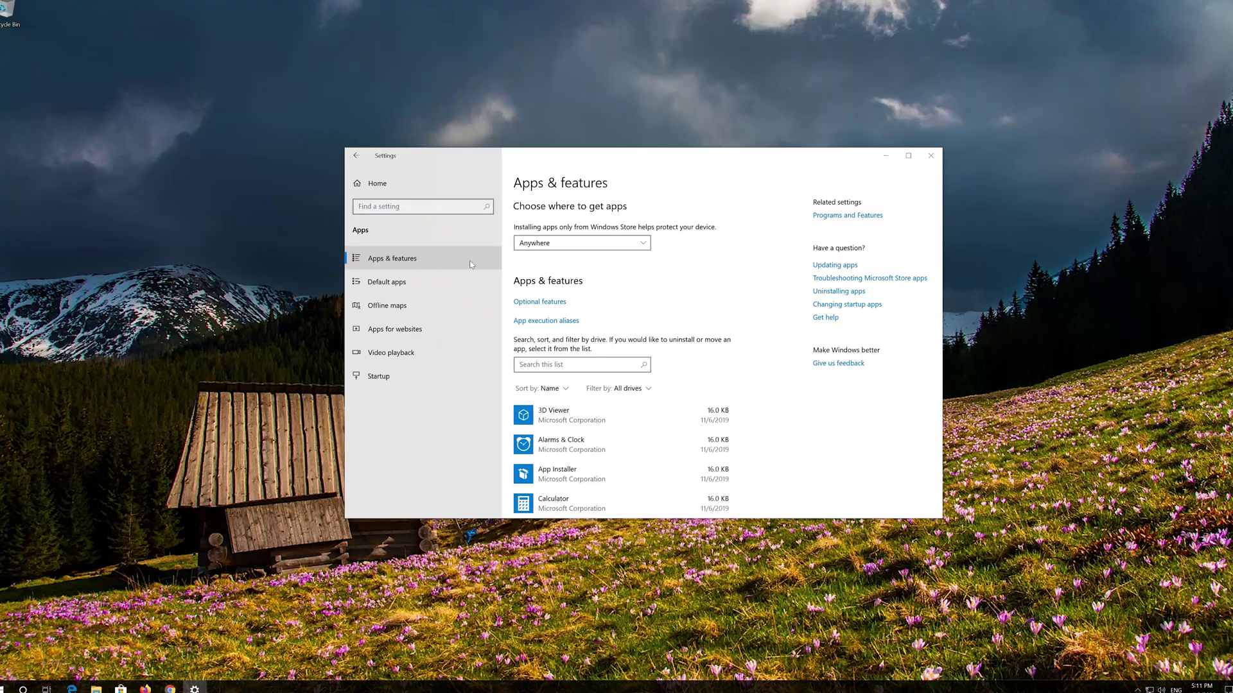
{"action": "scroll", "coordinate": [596, 319], "scroll_direction": "down", "scroll_amount": 4}
{"action": "scroll", "coordinate": [595, 318], "scroll_direction": "down", "scroll_amount": 1}
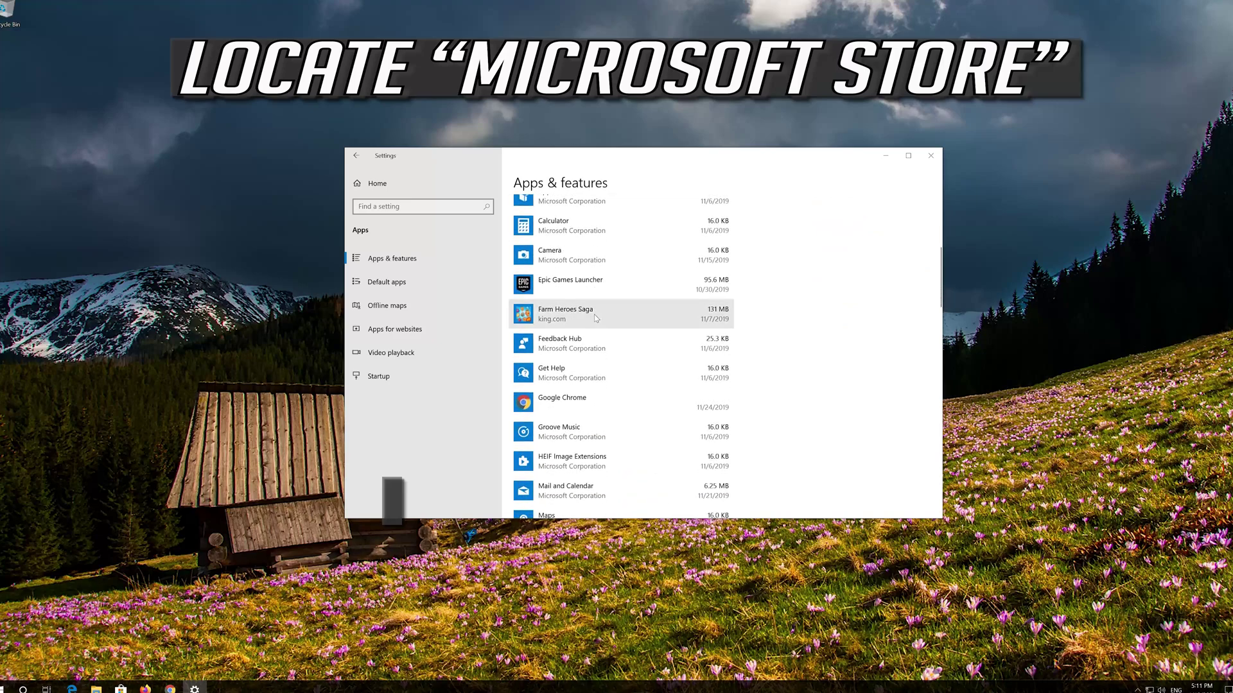
{"action": "scroll", "coordinate": [597, 318], "scroll_direction": "down", "scroll_amount": 2}
{"action": "scroll", "coordinate": [597, 319], "scroll_direction": "down", "scroll_amount": 1}
{"action": "scroll", "coordinate": [595, 319], "scroll_direction": "down", "scroll_amount": 1}
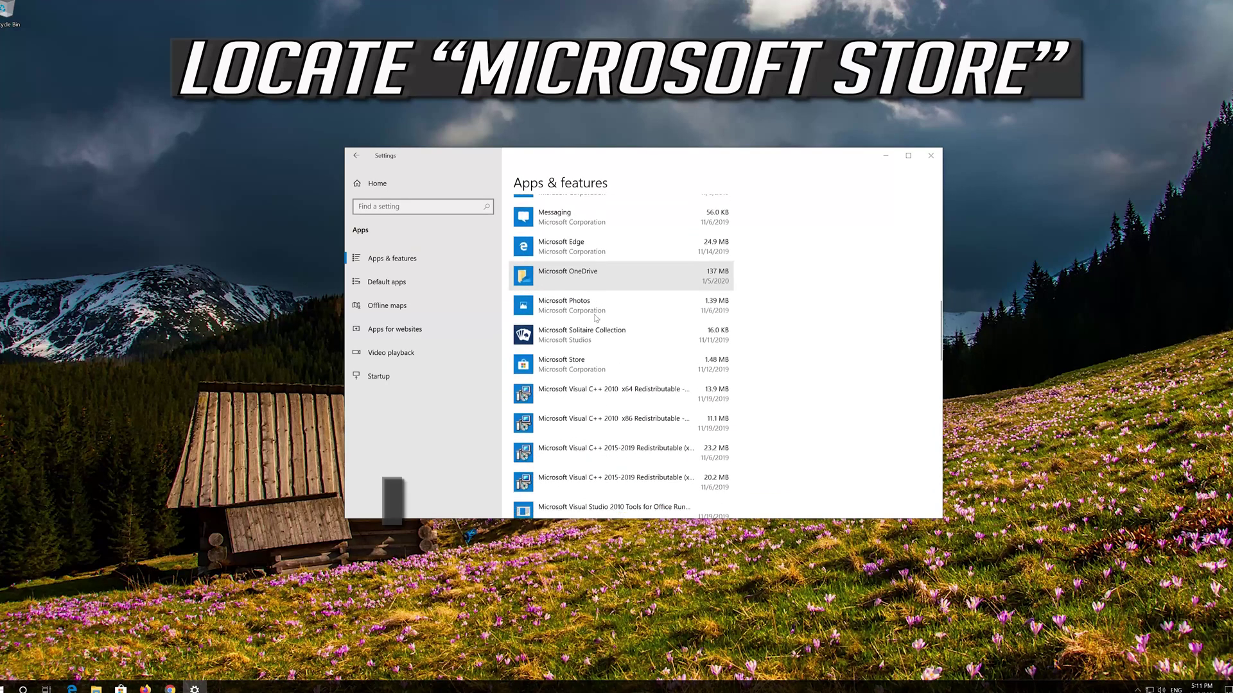
{"action": "scroll", "coordinate": [596, 319], "scroll_direction": "down", "scroll_amount": 1}
{"action": "scroll", "coordinate": [596, 319], "scroll_direction": "up", "scroll_amount": 1}
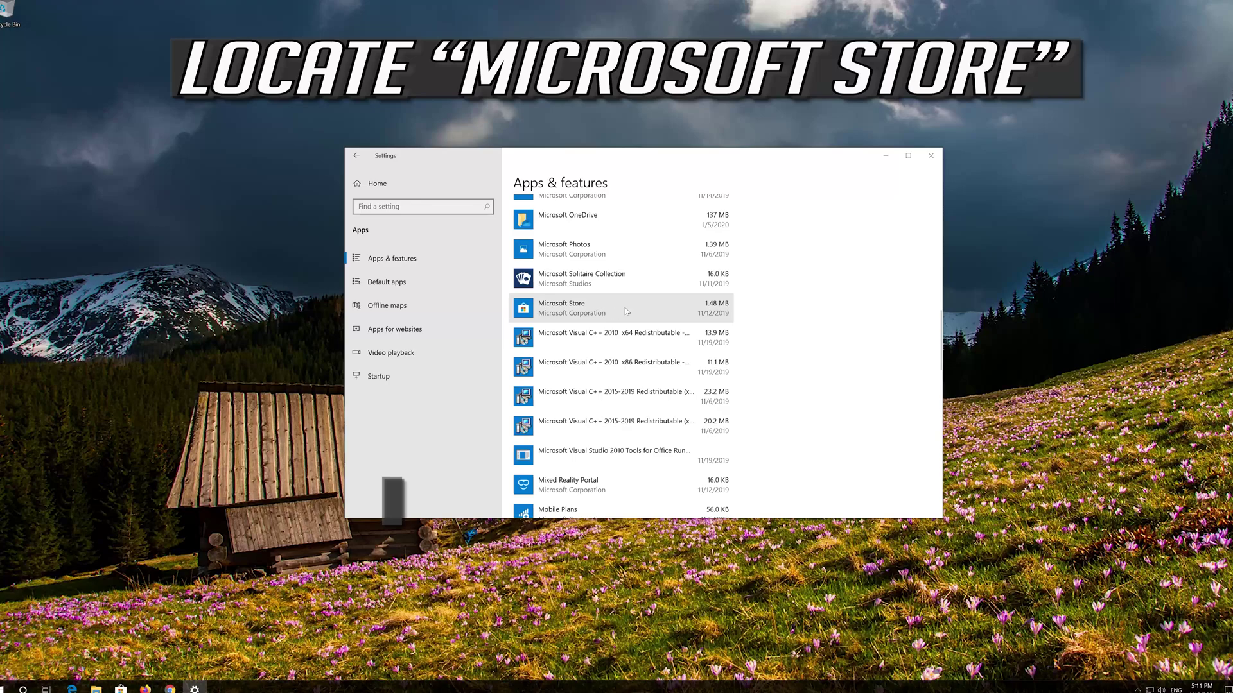
{"action": "left_click", "coordinate": [597, 318]}
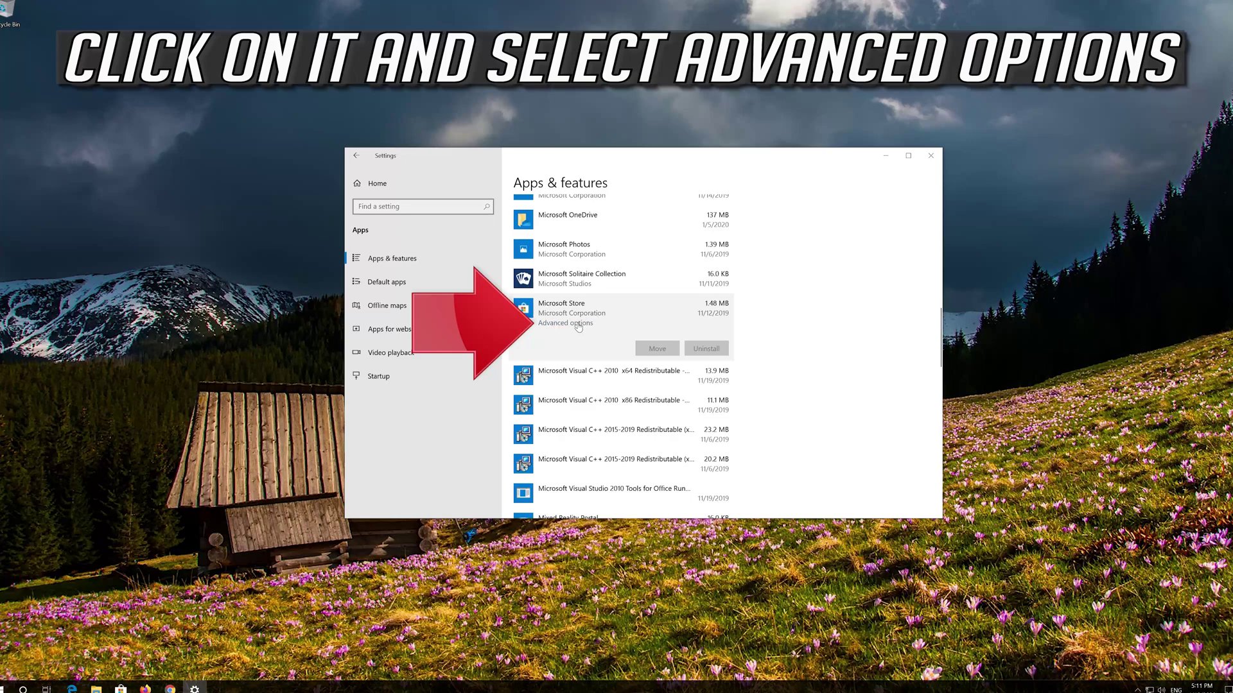
- Reset Microsoft Store from its advanced options, confirm the data deletion, and close Settings
{"action": "left_click", "coordinate": [578, 325]}
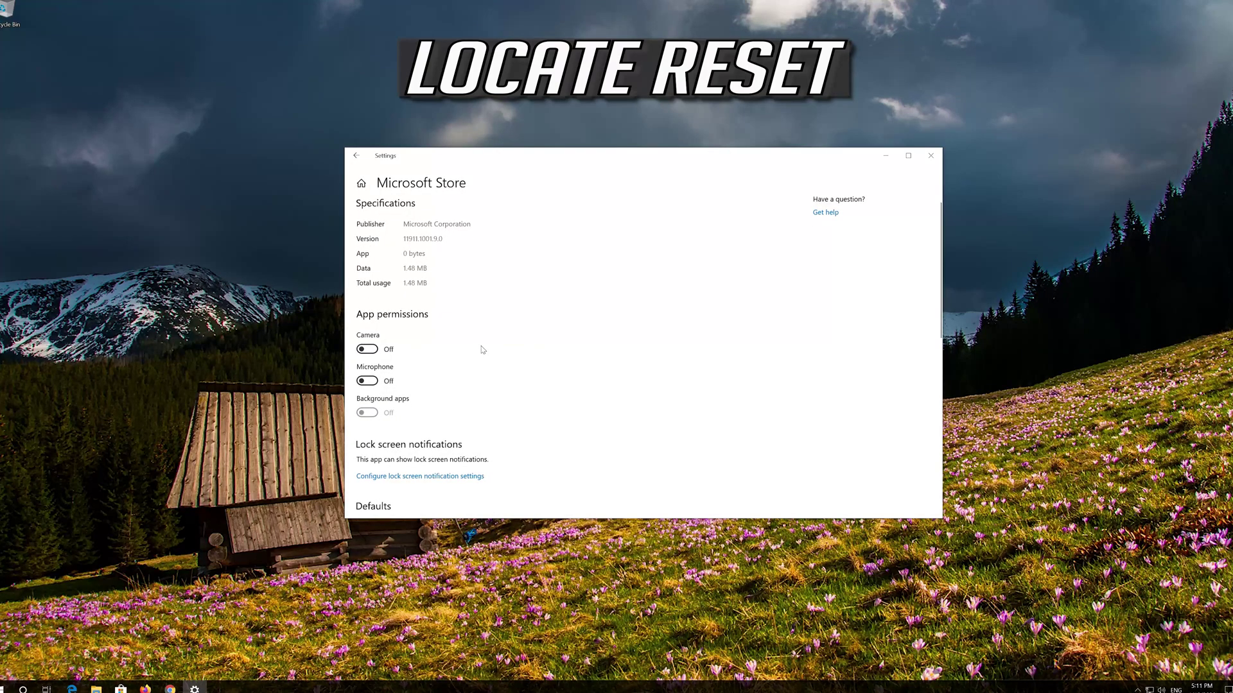
{"action": "scroll", "coordinate": [482, 350], "scroll_direction": "down", "scroll_amount": 2}
{"action": "scroll", "coordinate": [483, 349], "scroll_direction": "down", "scroll_amount": 1}
{"action": "scroll", "coordinate": [482, 350], "scroll_direction": "down", "scroll_amount": 2}
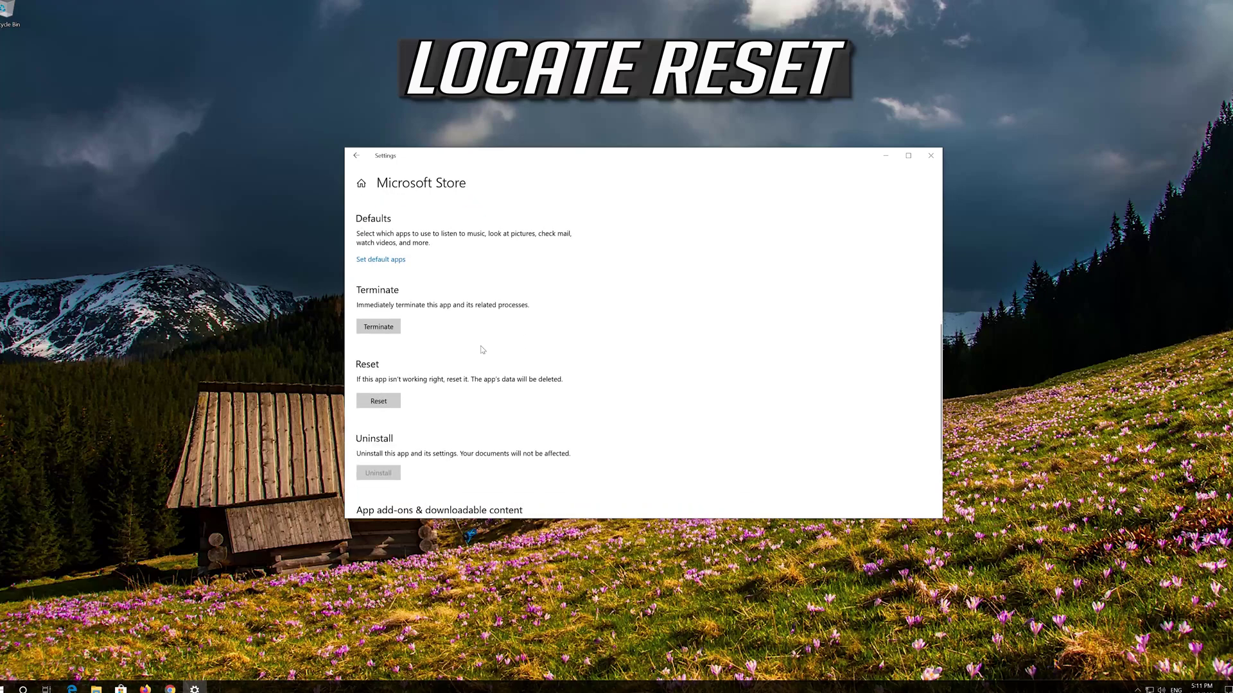
{"action": "left_click", "coordinate": [379, 360]}
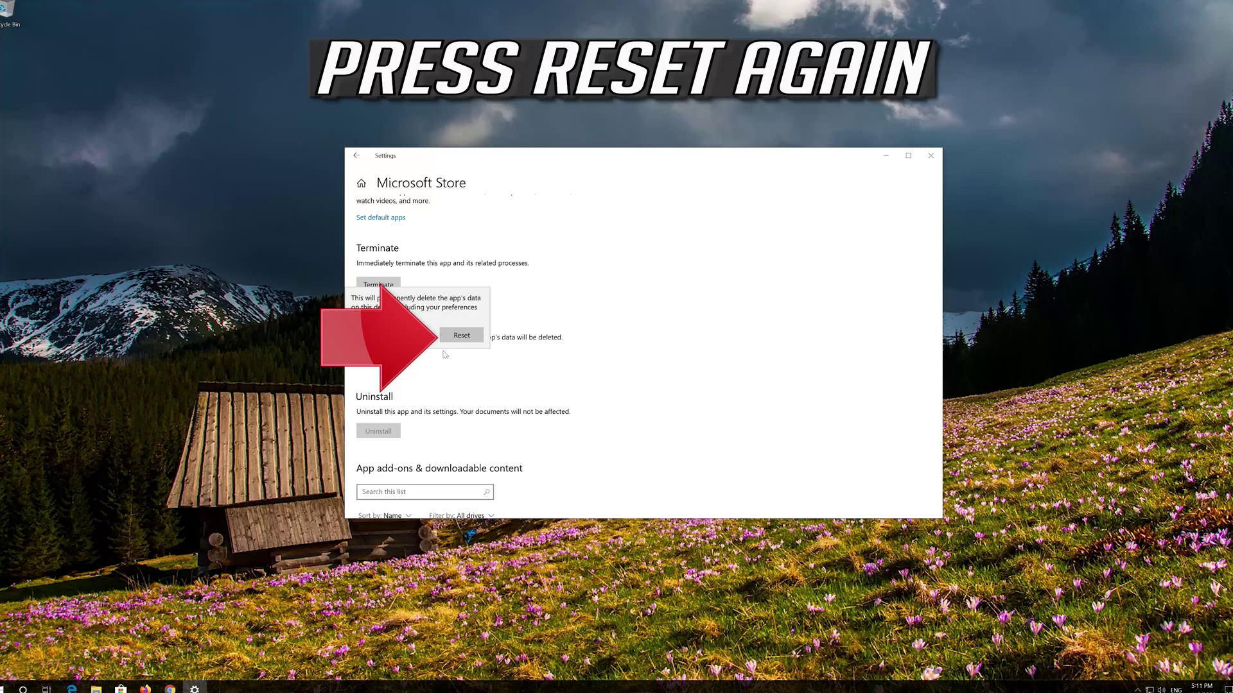
{"action": "left_click", "coordinate": [462, 335]}
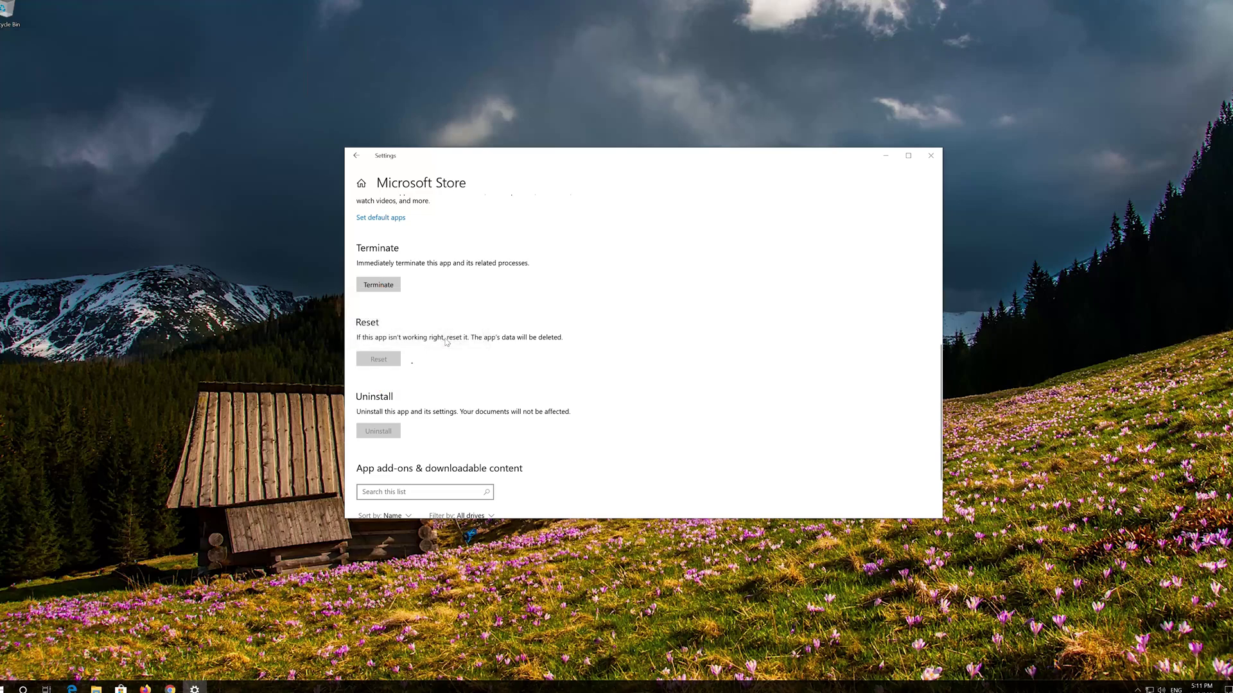
{"action": "left_click", "coordinate": [931, 155]}
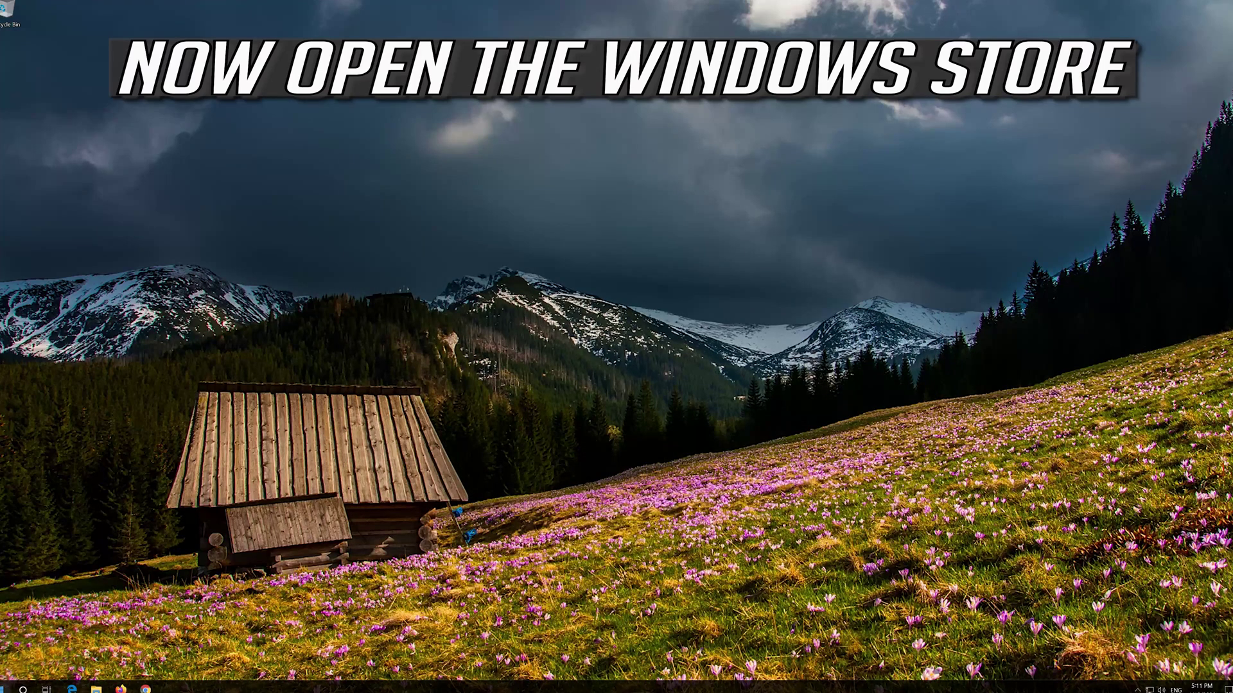
- Launch Microsoft Store from Start and move its window to the screen centre
{"action": "left_click", "coordinate": [9, 688]}
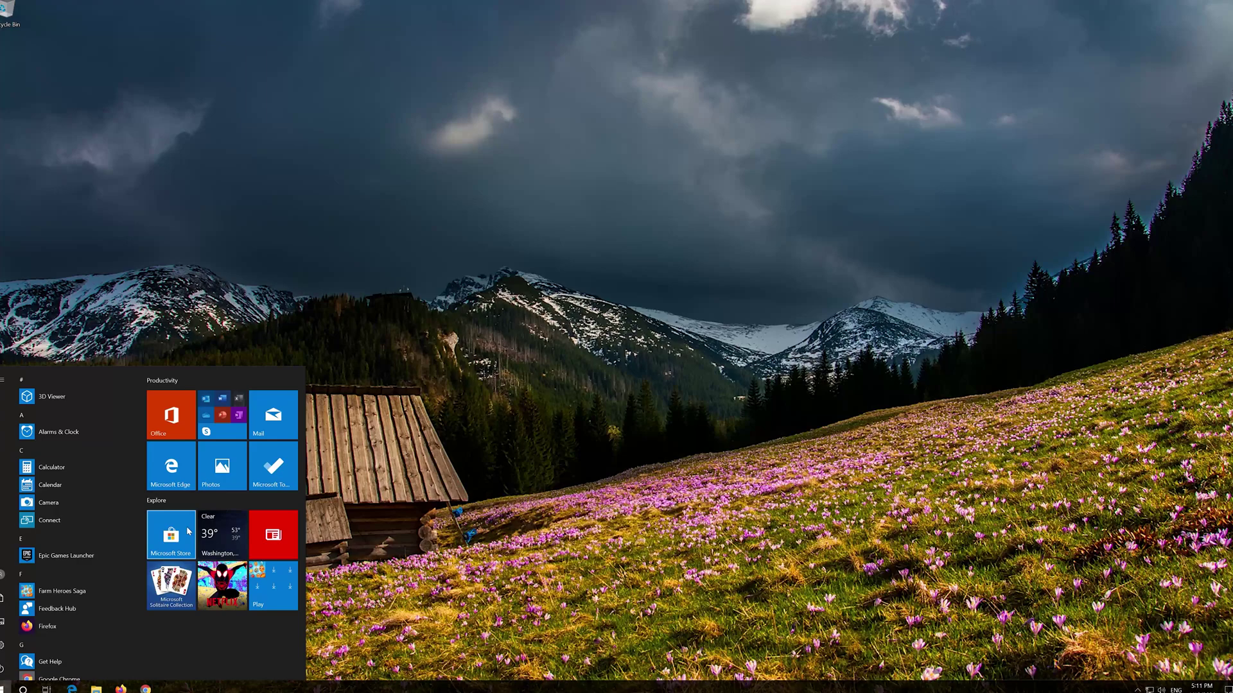
{"action": "left_click", "coordinate": [190, 520]}
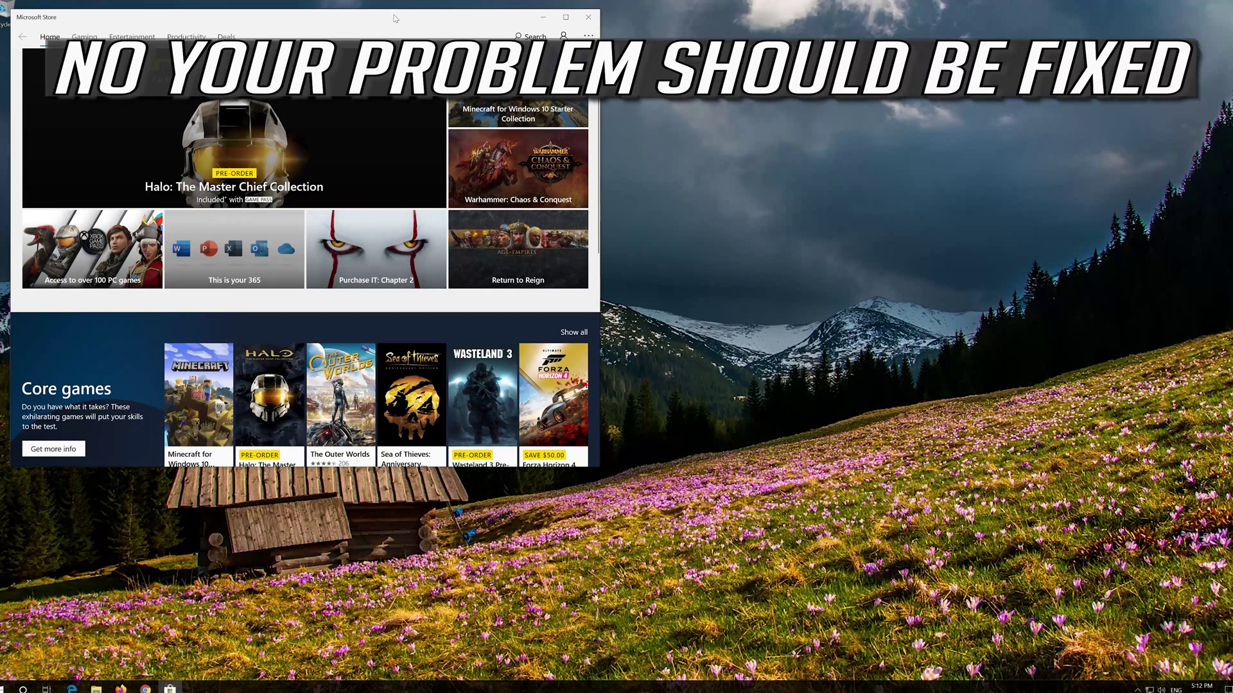
{"action": "left_click_drag", "start_coordinate": [289, 17], "coordinate": [629, 60]}
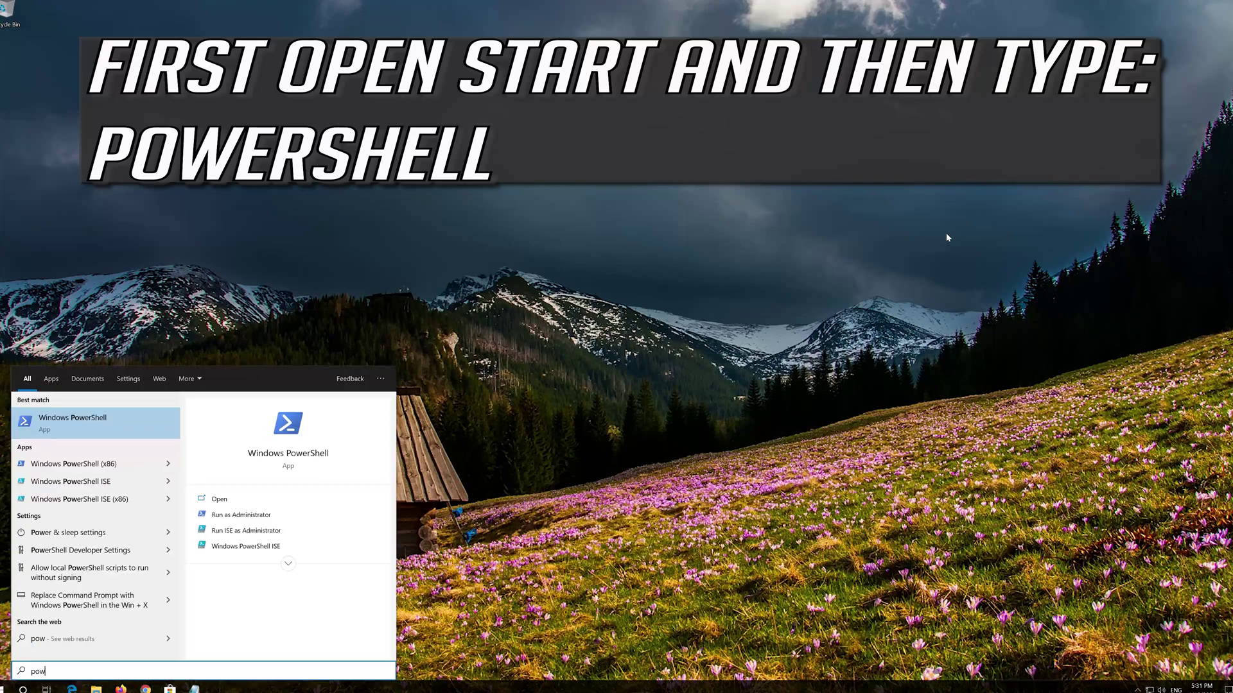
{"action": "type", "text": "ershell"}
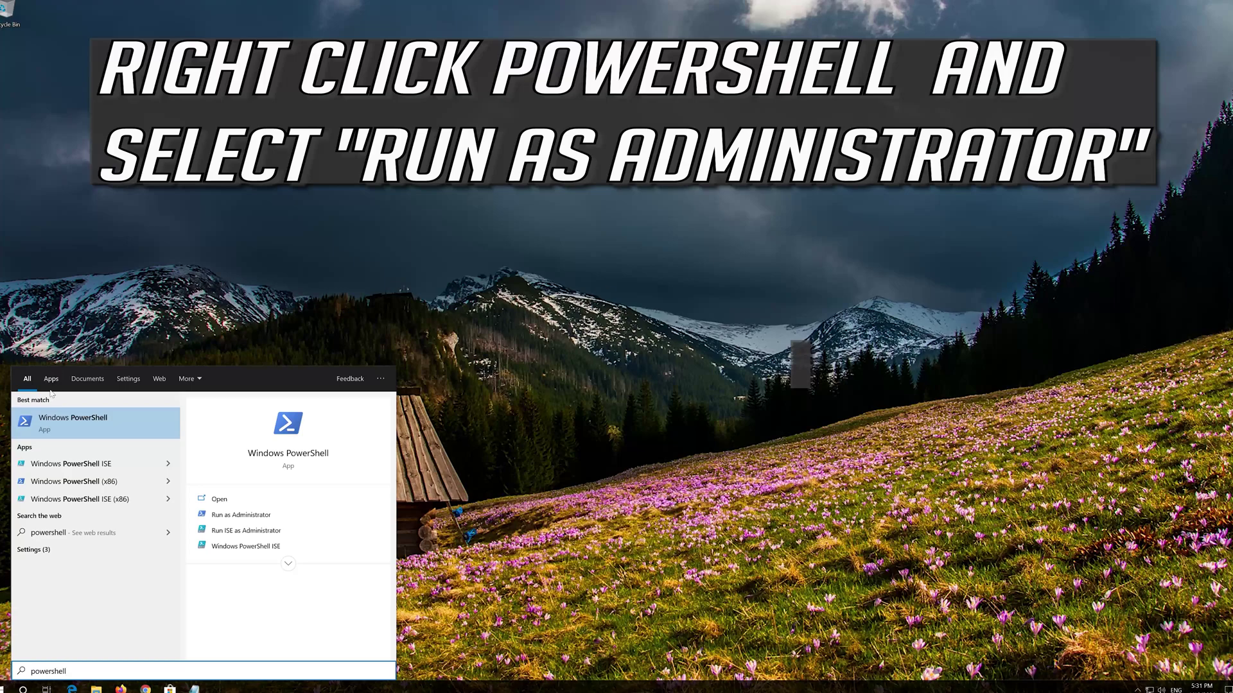
- Run Windows PowerShell as administrator from the Start search results
{"action": "right_click", "coordinate": [87, 430]}
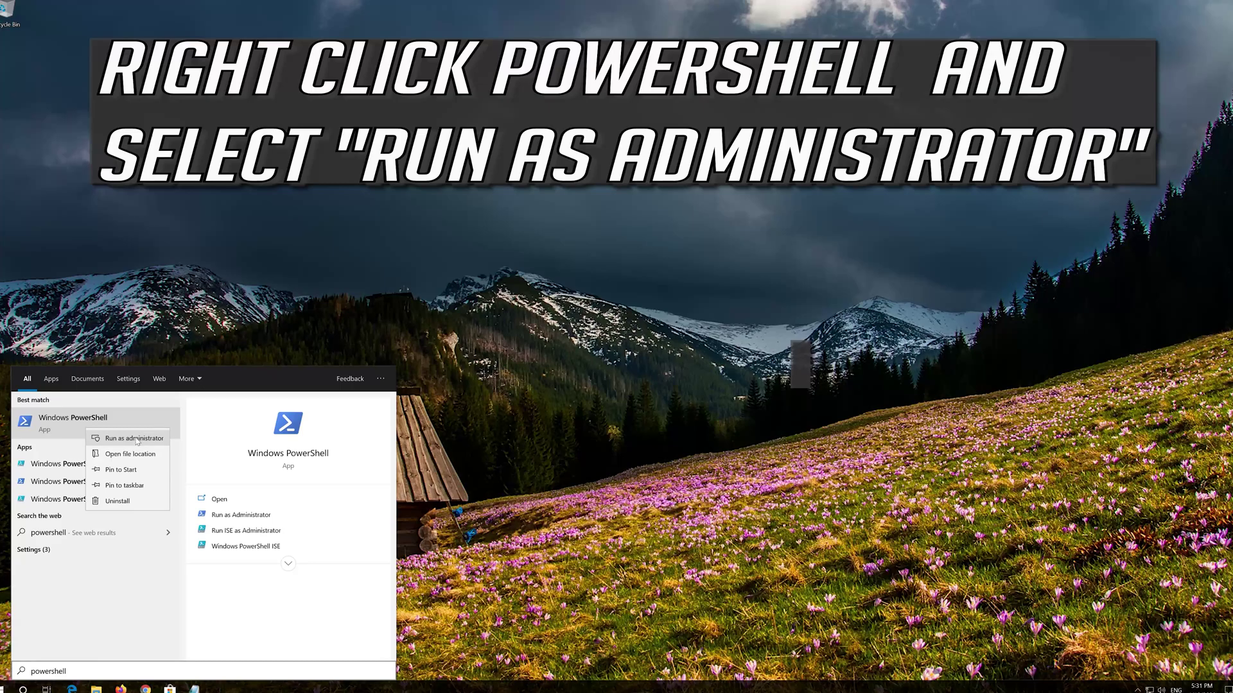
{"action": "left_click", "coordinate": [137, 440]}
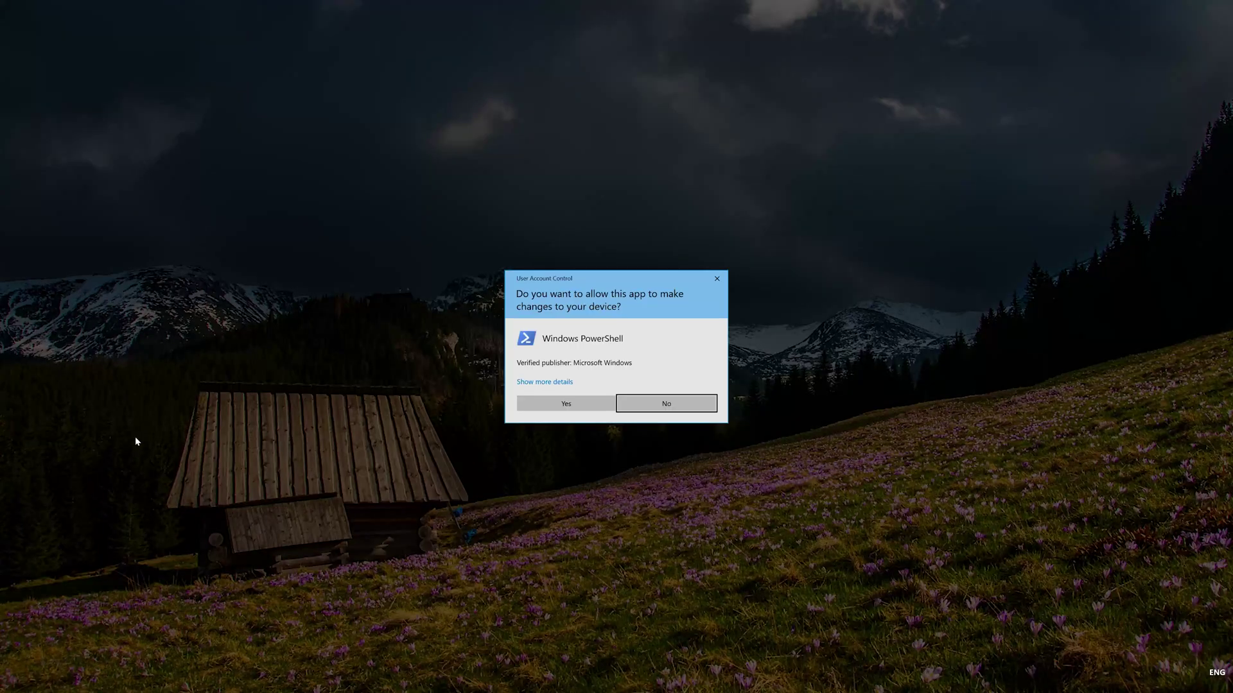
- Allow PowerShell's admin prompt, then copy the full re-registration script from Notepad
{"action": "left_click", "coordinate": [567, 406]}
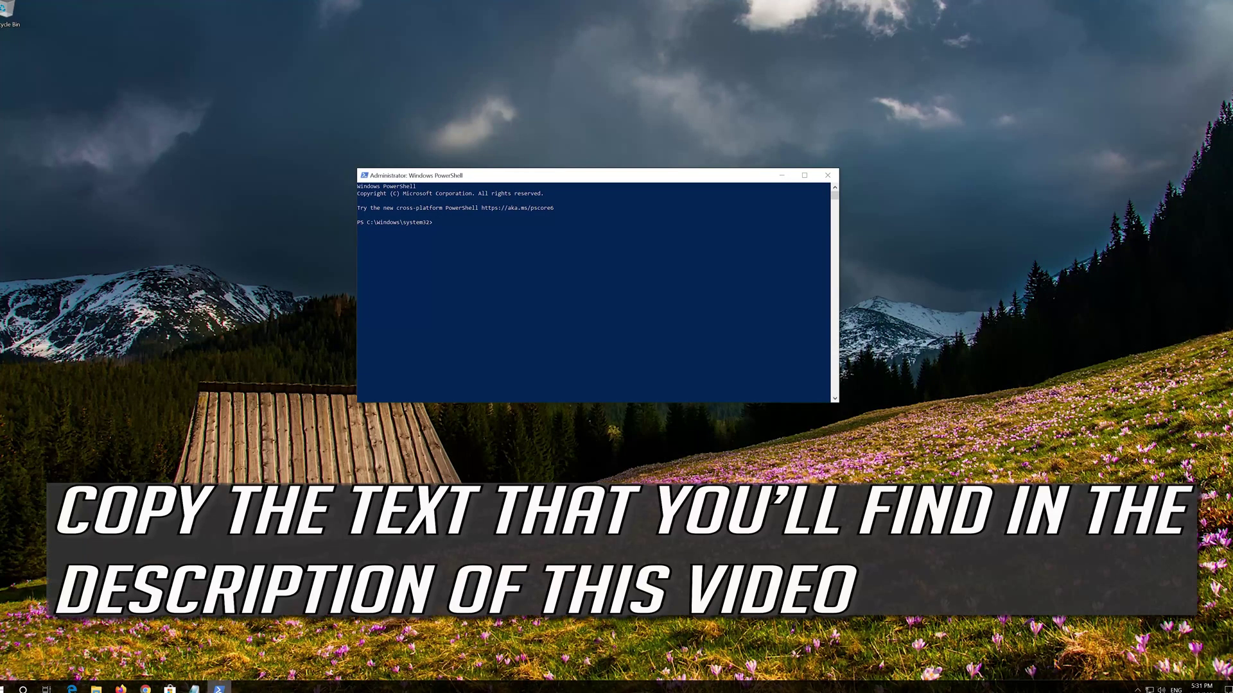
{"action": "left_click", "coordinate": [195, 690]}
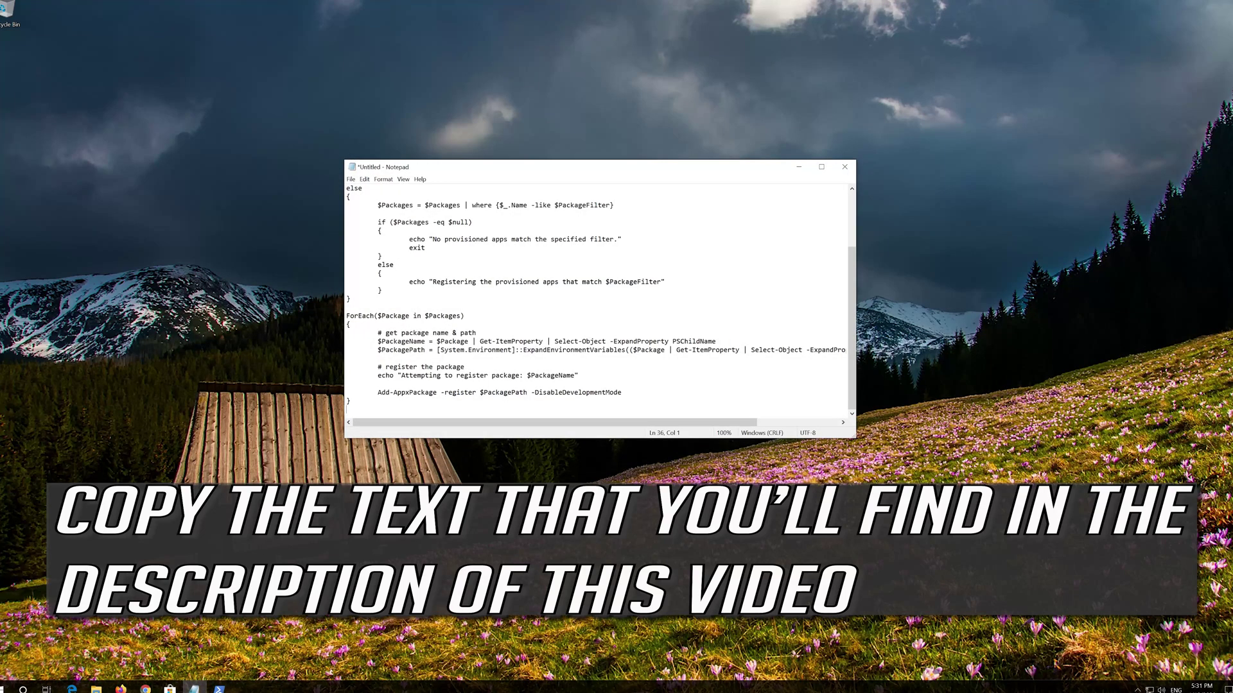
{"action": "left_click_drag", "start_coordinate": [351, 401], "coordinate": [305, 183]}
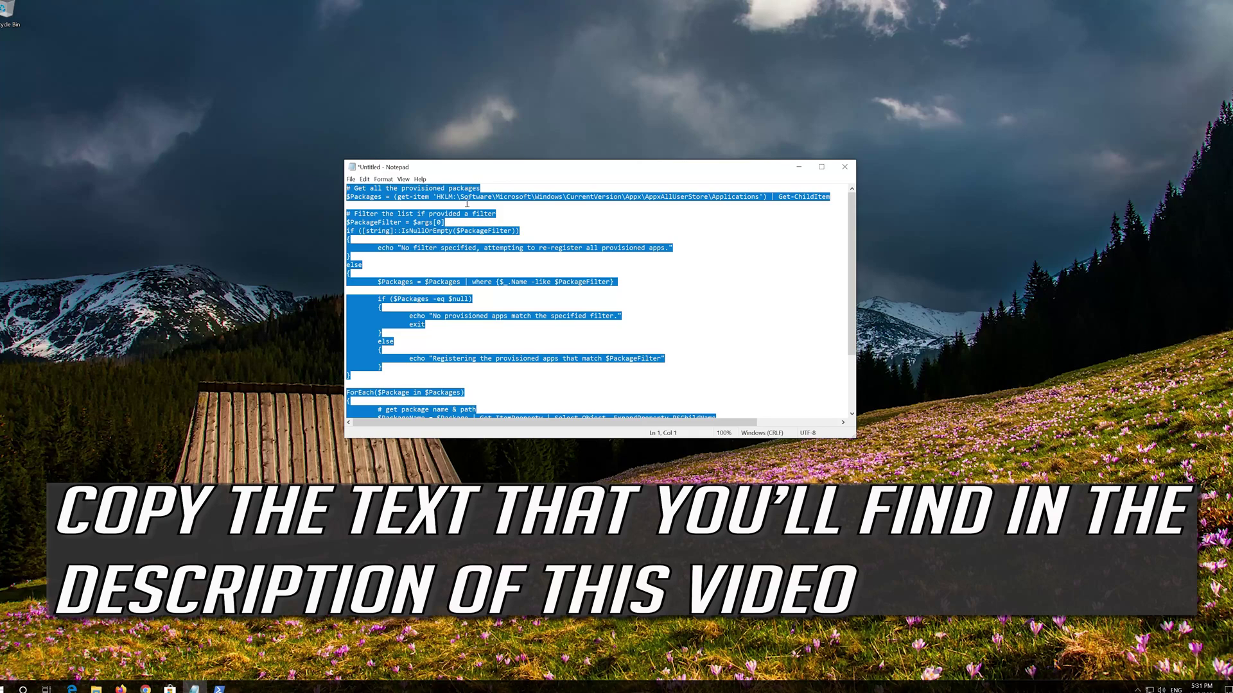
{"action": "right_click", "coordinate": [468, 203]}
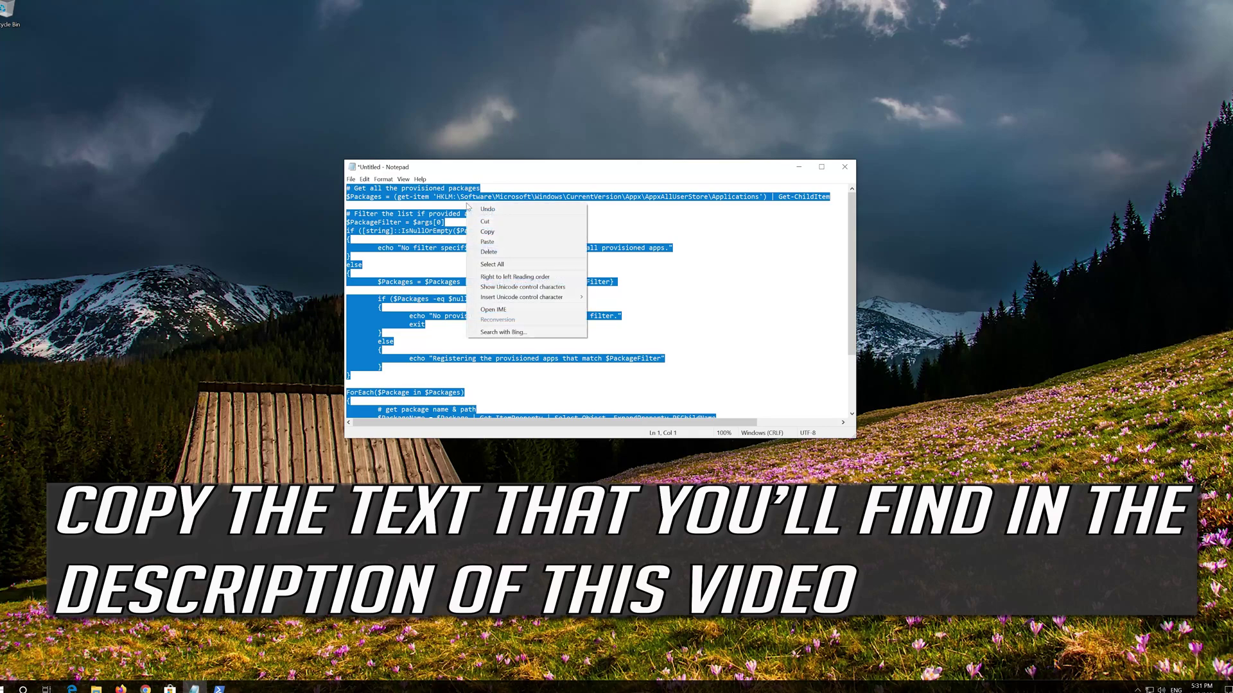
{"action": "left_click", "coordinate": [486, 232]}
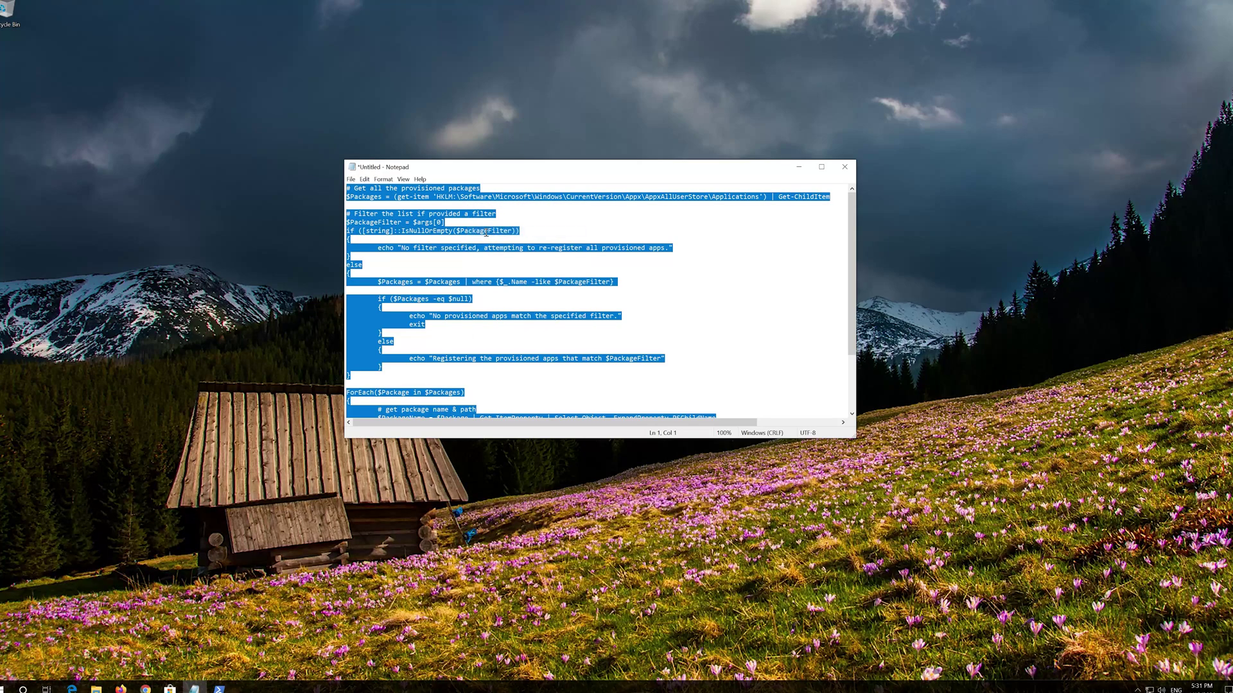
- Paste the re-registration script into the admin console, run it, and exit
{"action": "left_click", "coordinate": [798, 168]}
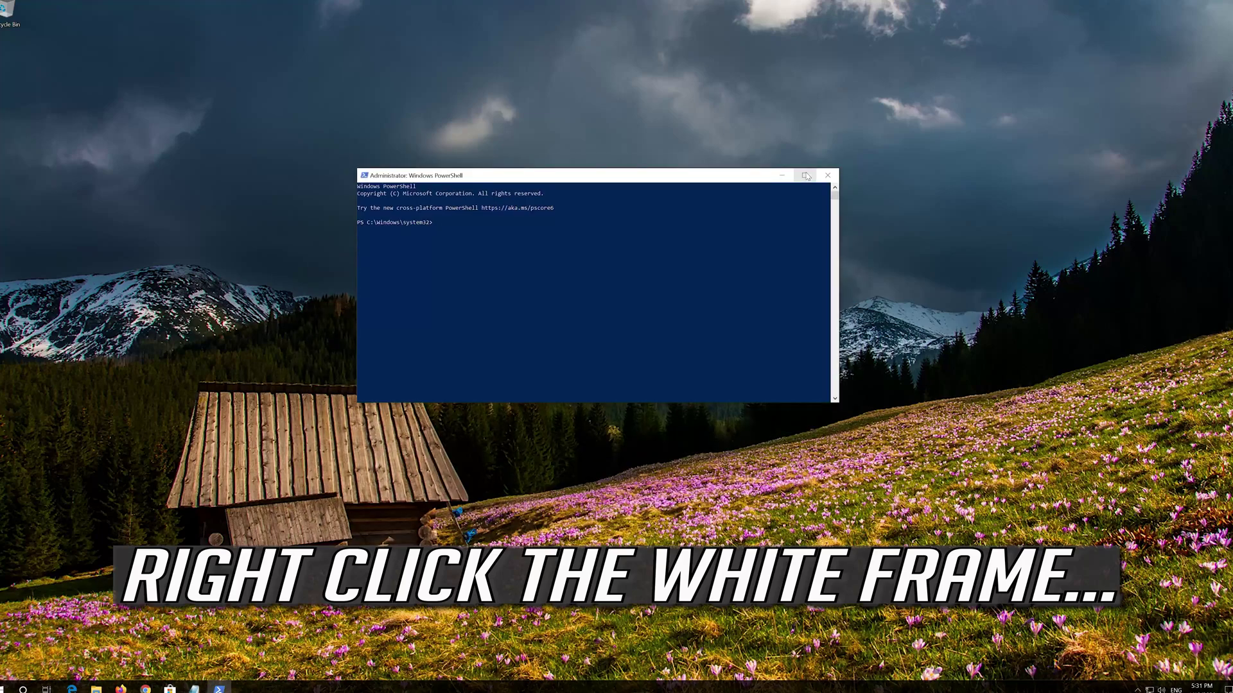
{"action": "right_click", "coordinate": [576, 176]}
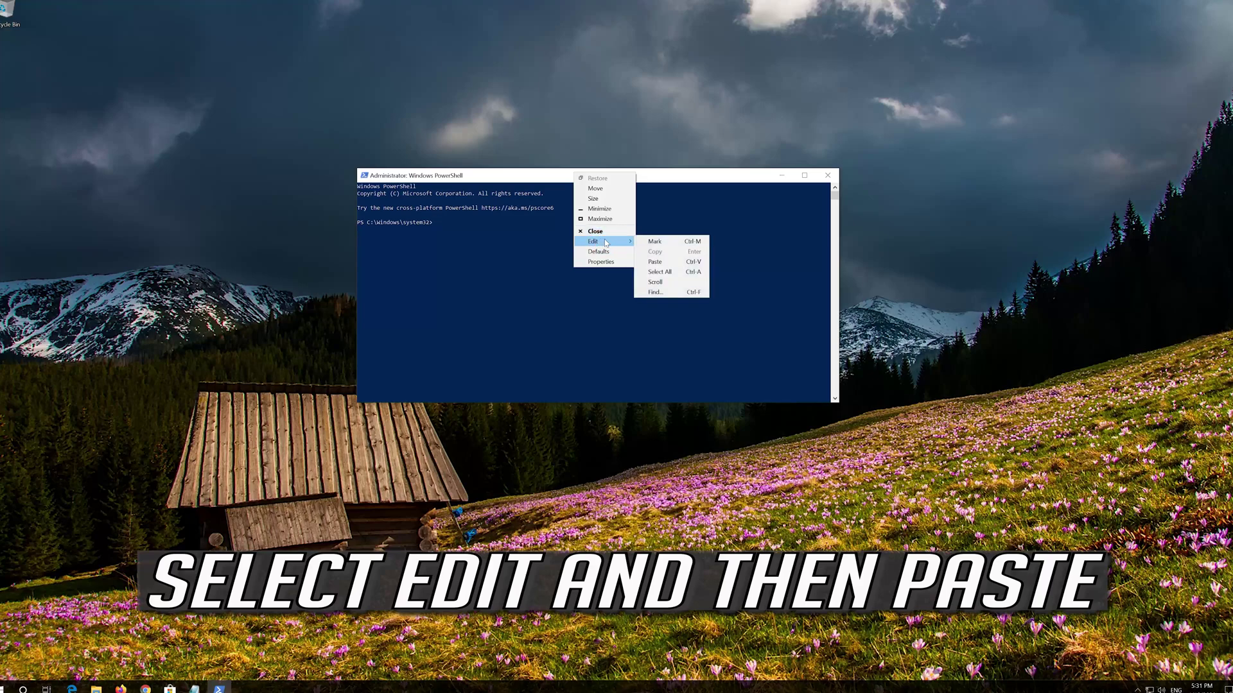
{"action": "mouse_move", "coordinate": [602, 241]}
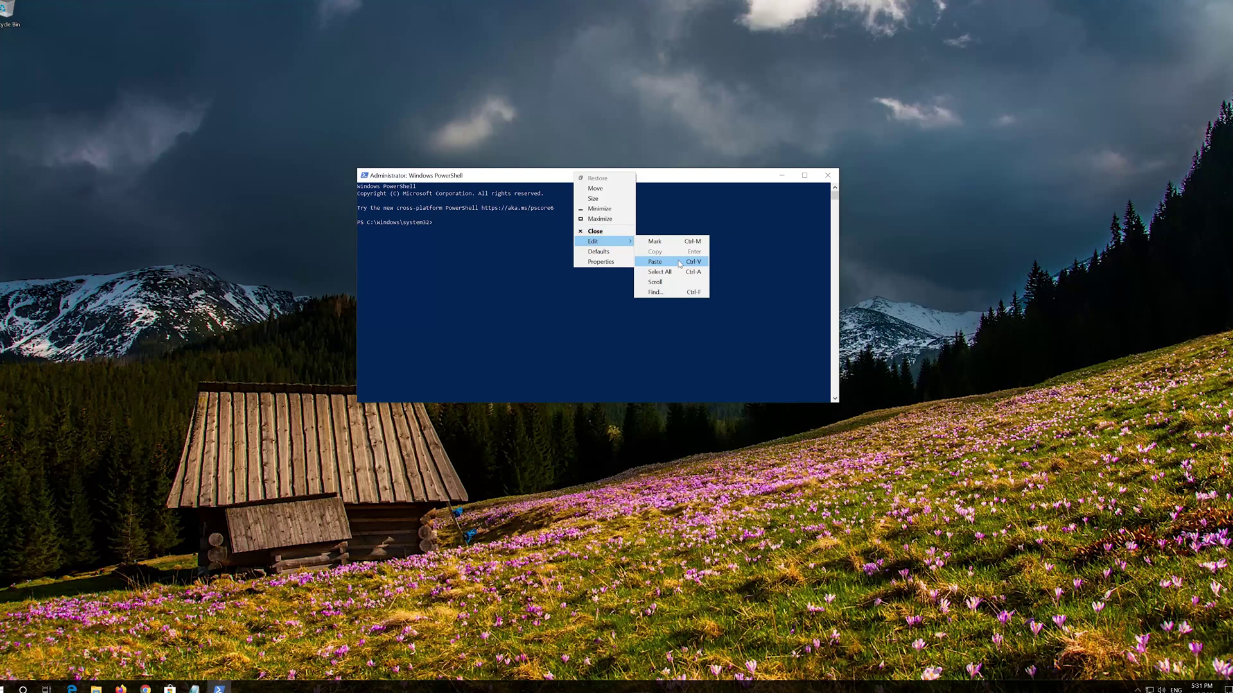
{"action": "left_click", "coordinate": [679, 263]}
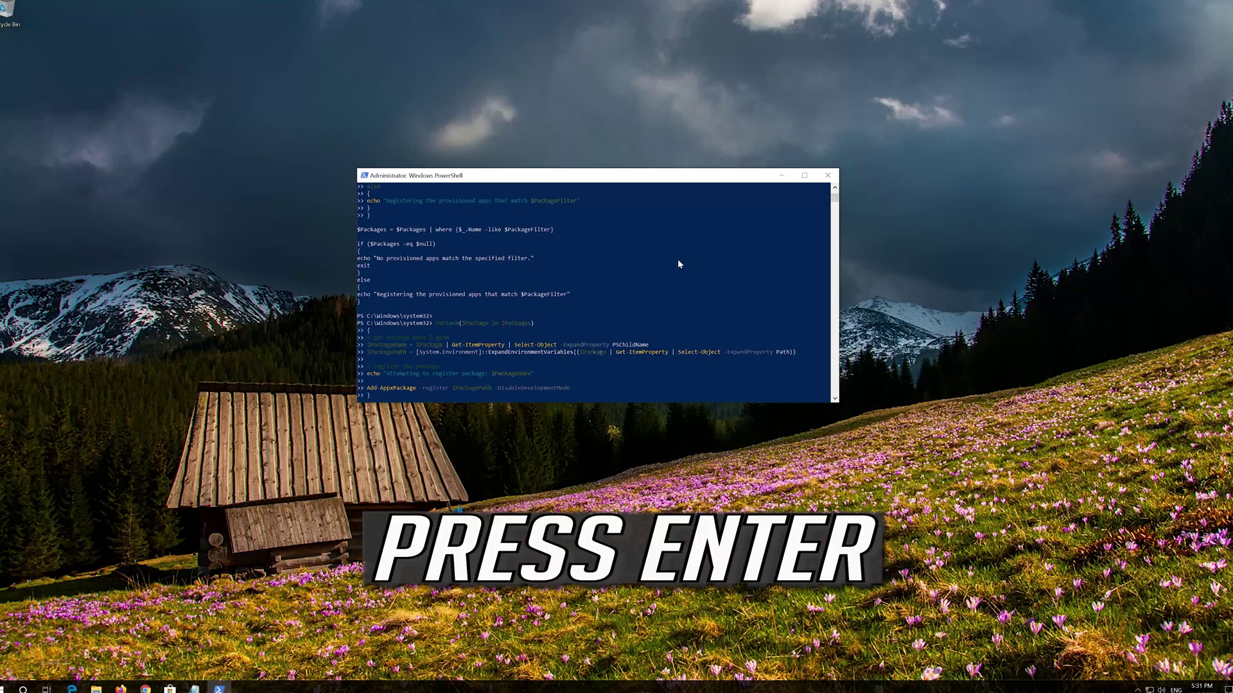
{"action": "key", "text": "Return"}
{"action": "type", "text": "exit"}
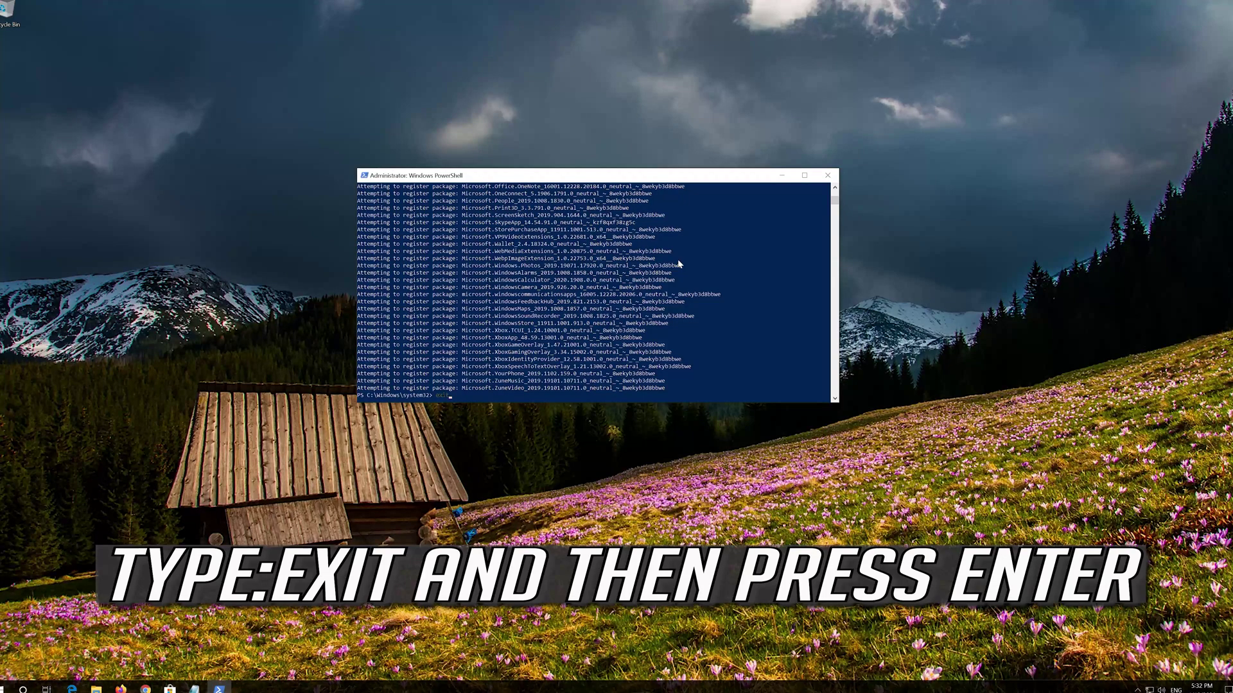
{"action": "key", "text": "Return"}
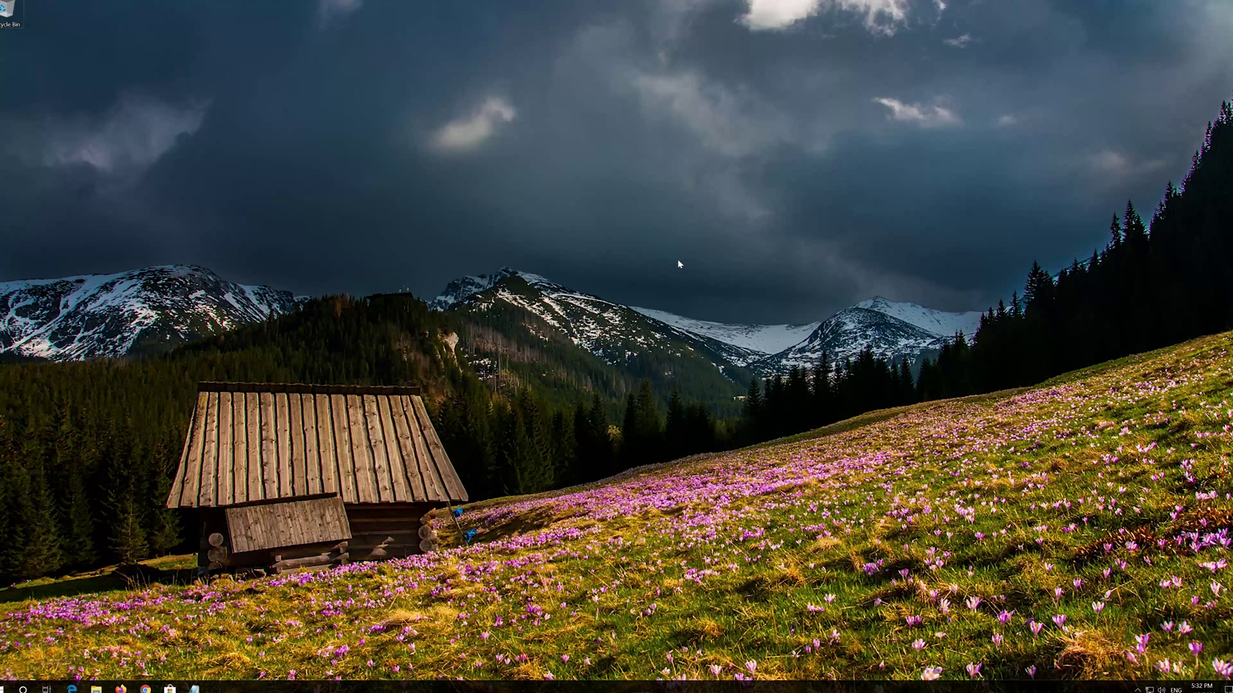
- Bring up the Start menu with its apps and power options
{"action": "left_click", "coordinate": [9, 687]}
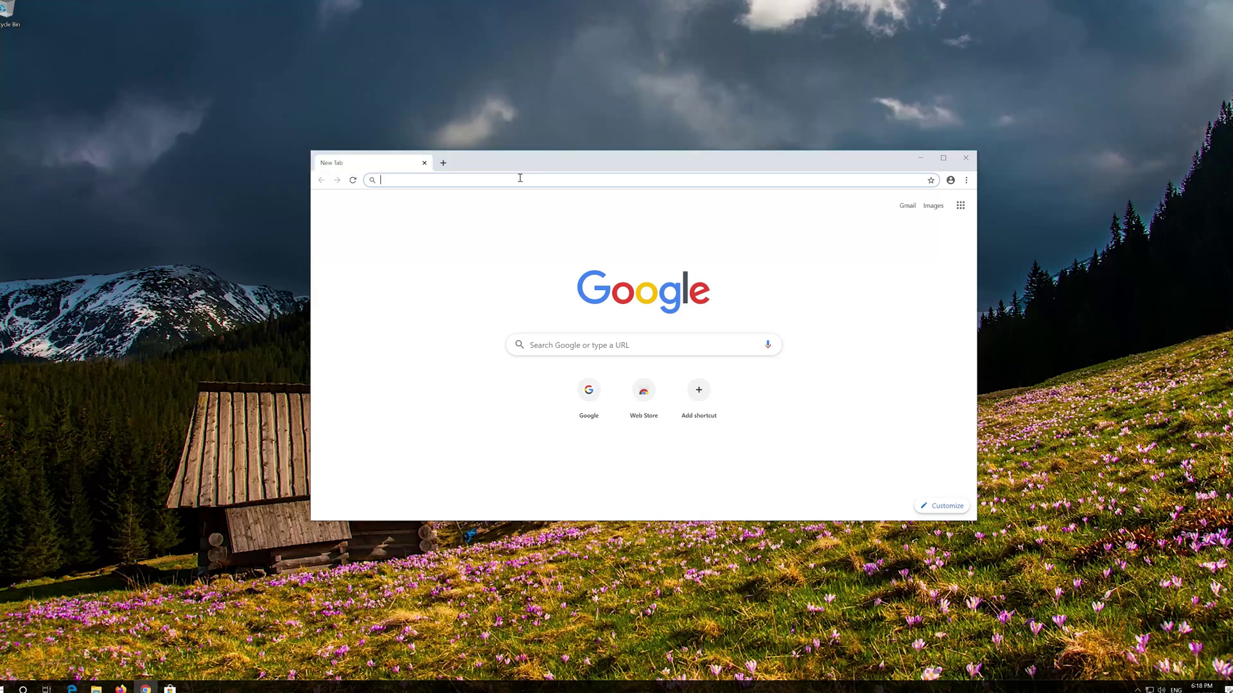
{"action": "type", "text": "https://www.microsoft.com/en-us/software-download/windows10"}
- Download the Media Creation Tool from Microsoft's Windows 10 page, close Chrome, and launch the tool
{"action": "key", "text": "Return"}
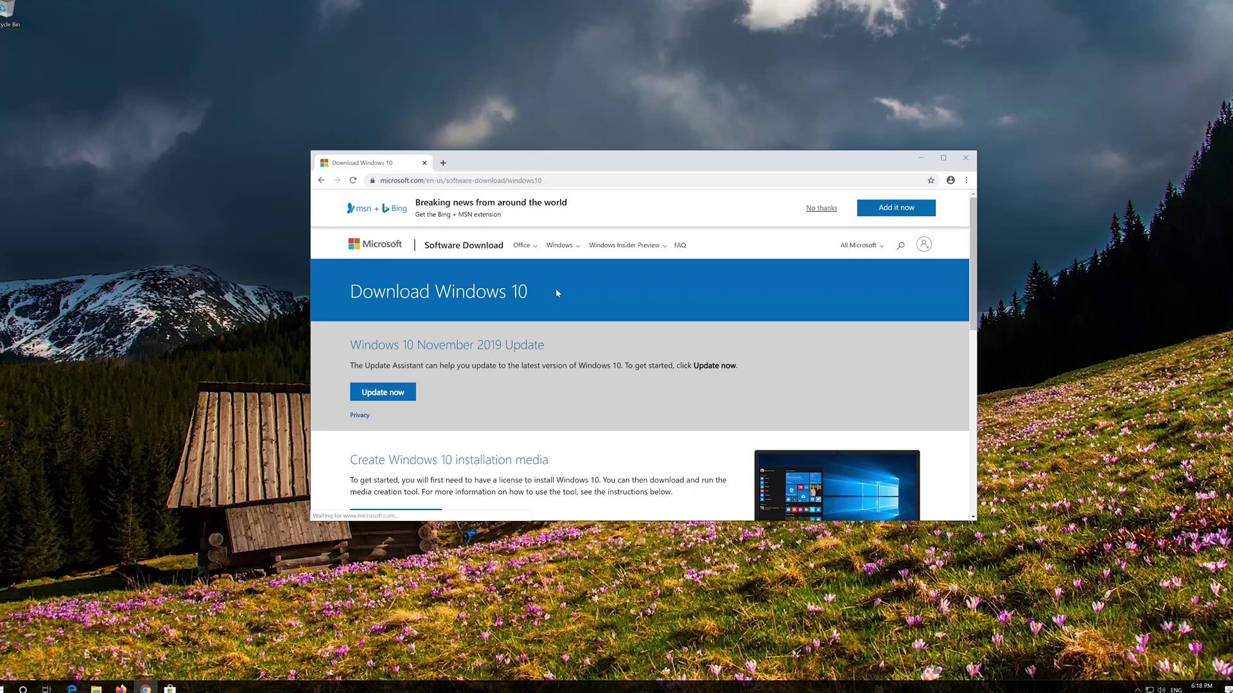
{"action": "scroll", "coordinate": [596, 375], "scroll_direction": "down", "scroll_amount": 1}
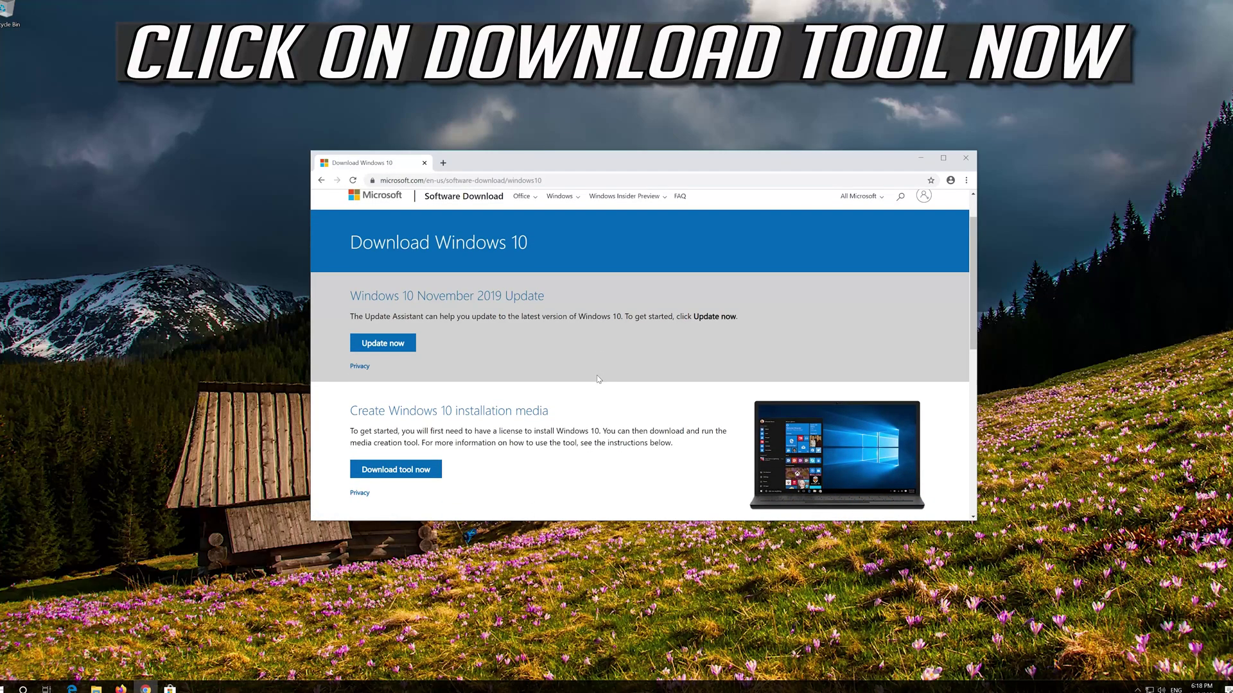
{"action": "left_click", "coordinate": [421, 471]}
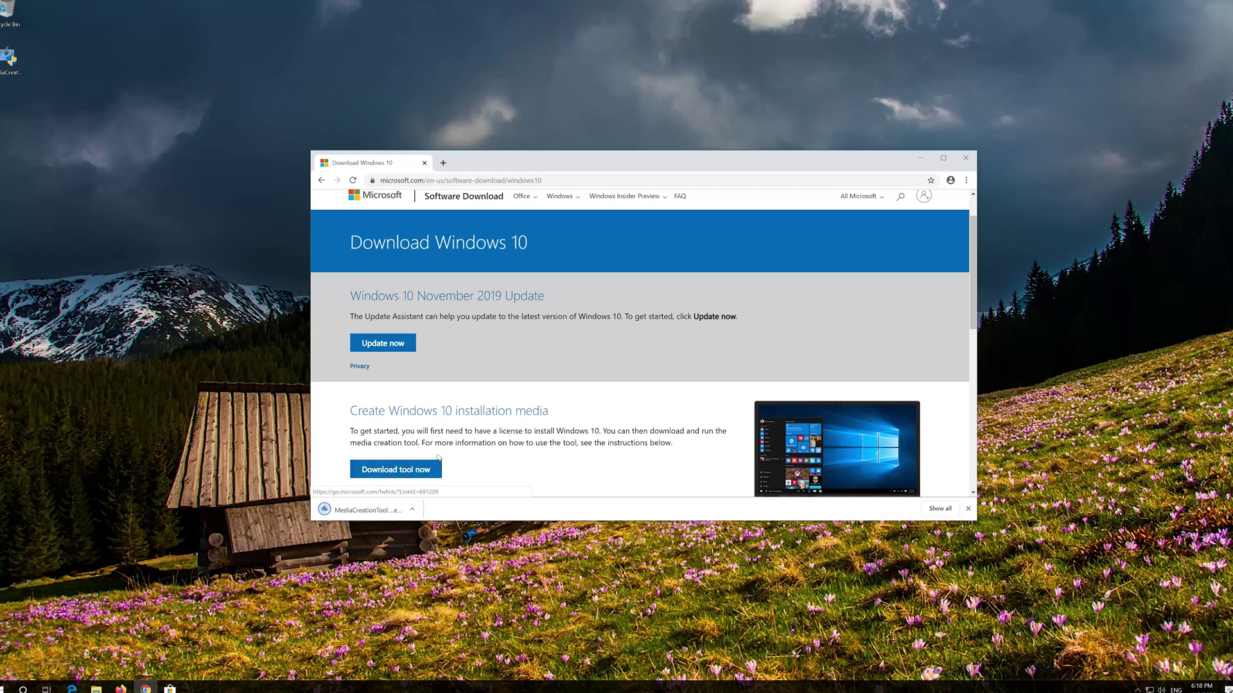
{"action": "left_click", "coordinate": [965, 158]}
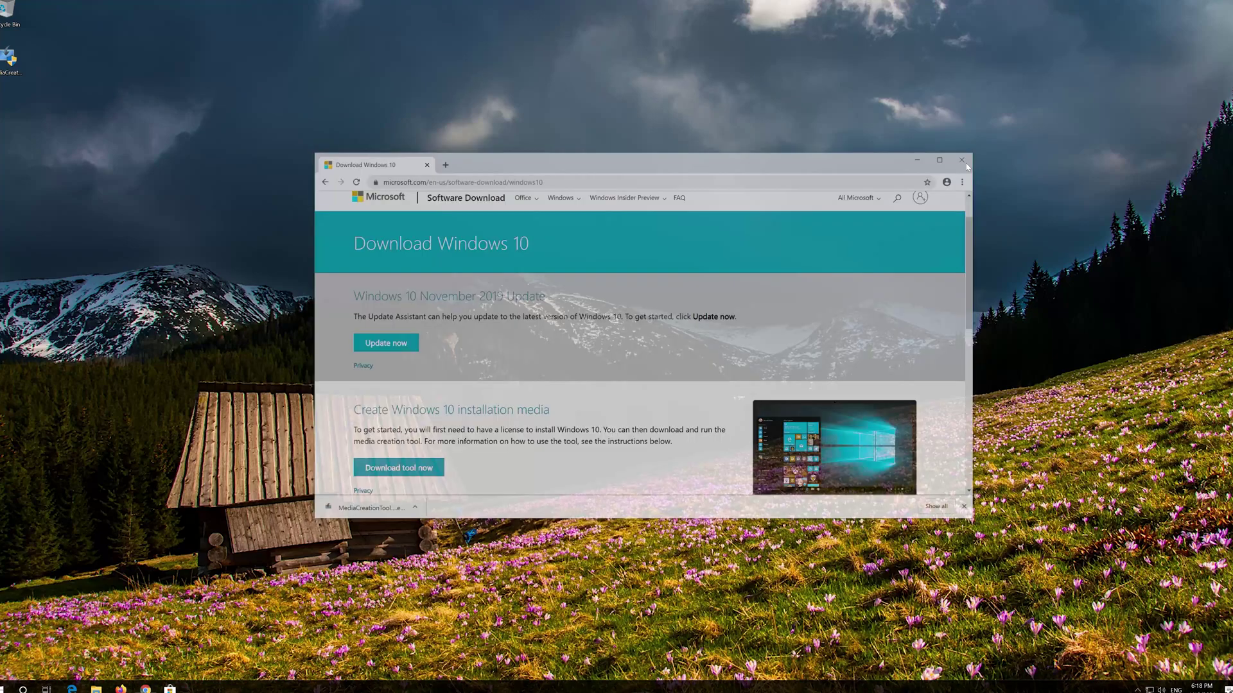
{"action": "double_click", "coordinate": [8, 61]}
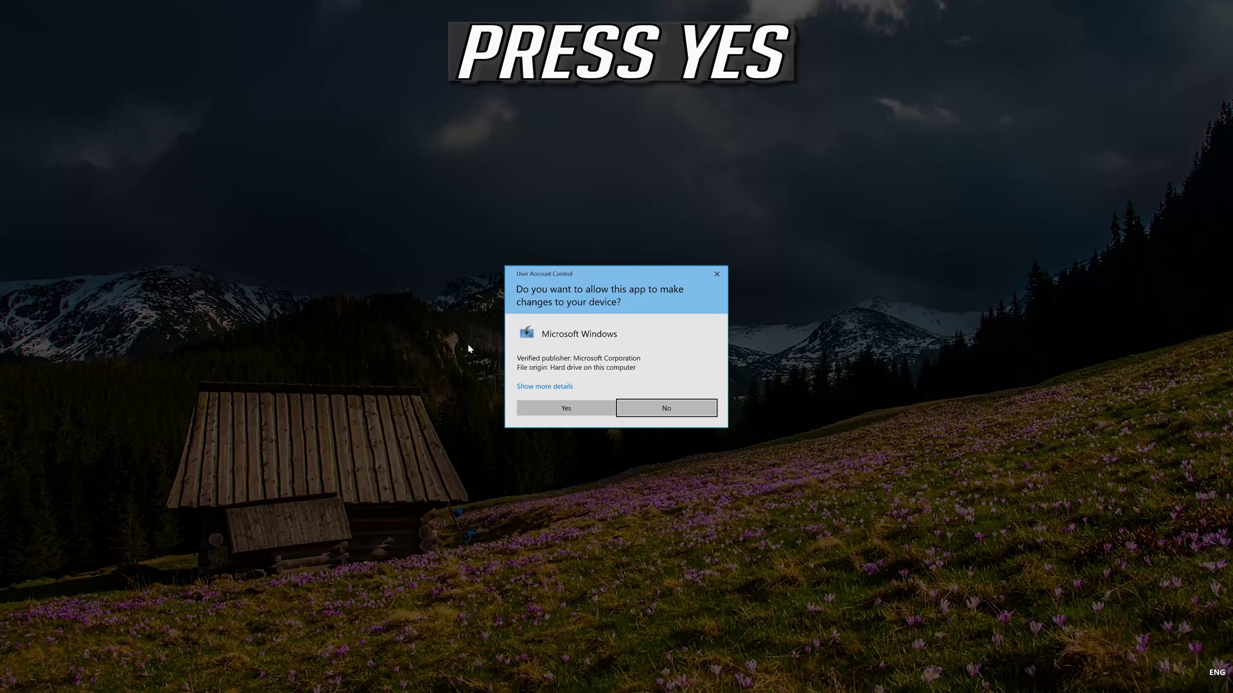
- Grant the Media Creation Tool admin permission and accept its license terms
{"action": "left_click", "coordinate": [566, 410]}
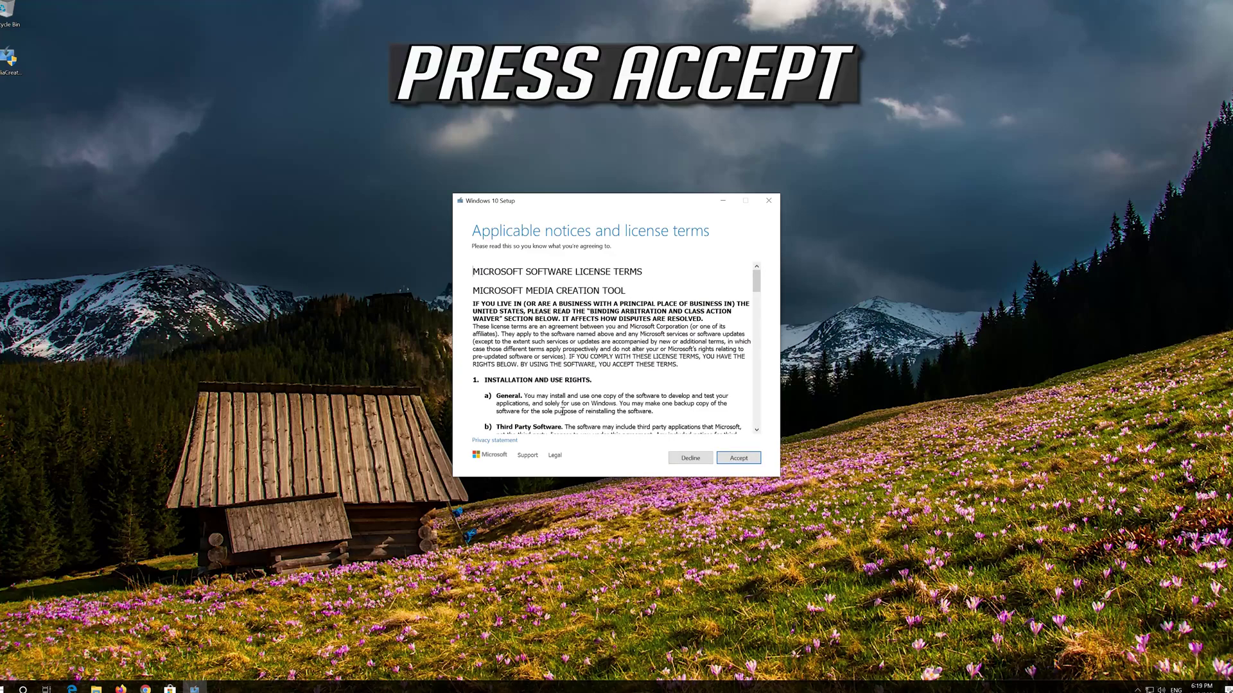
{"action": "left_click", "coordinate": [755, 458]}
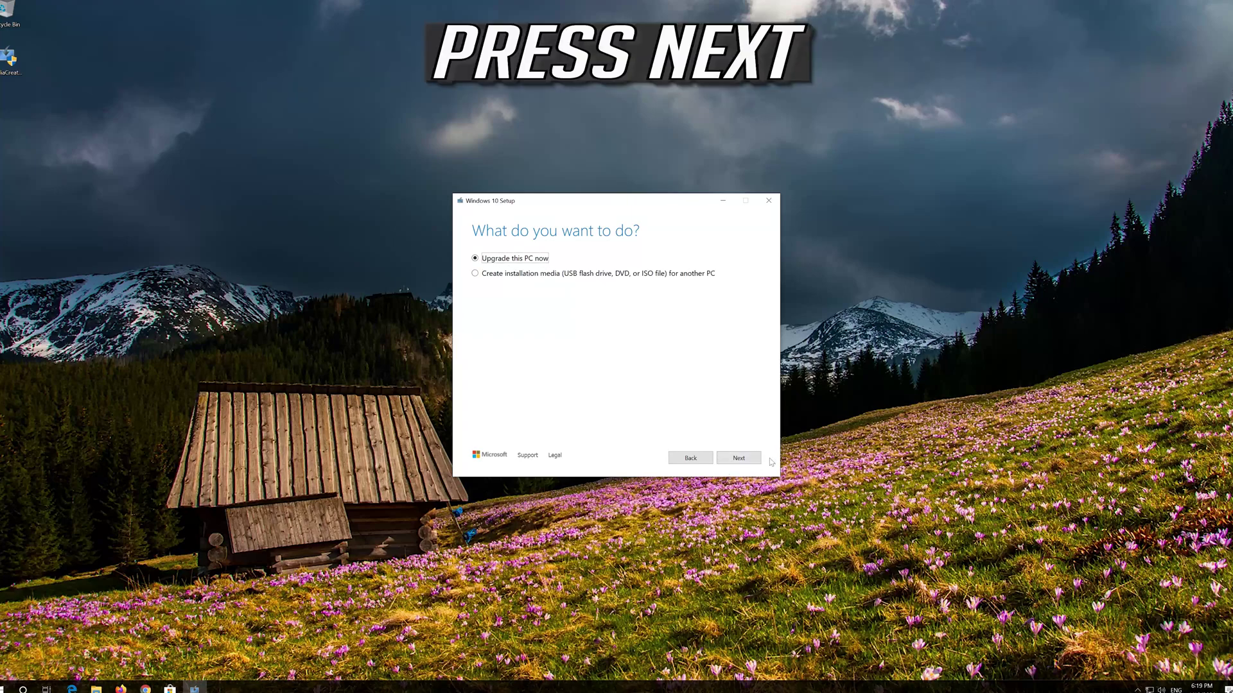
- Choose Upgrade this PC now, accept the license terms, and start installing Windows 10 Pro
{"action": "left_click", "coordinate": [739, 458]}
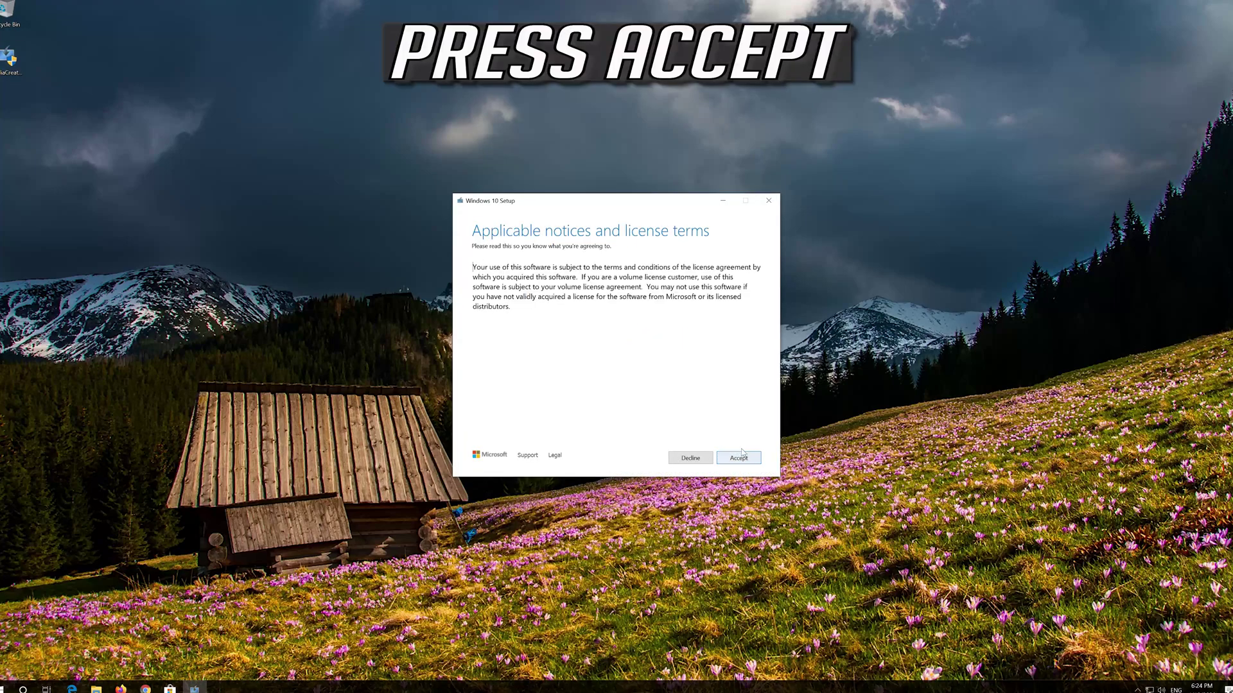
{"action": "left_click", "coordinate": [744, 453]}
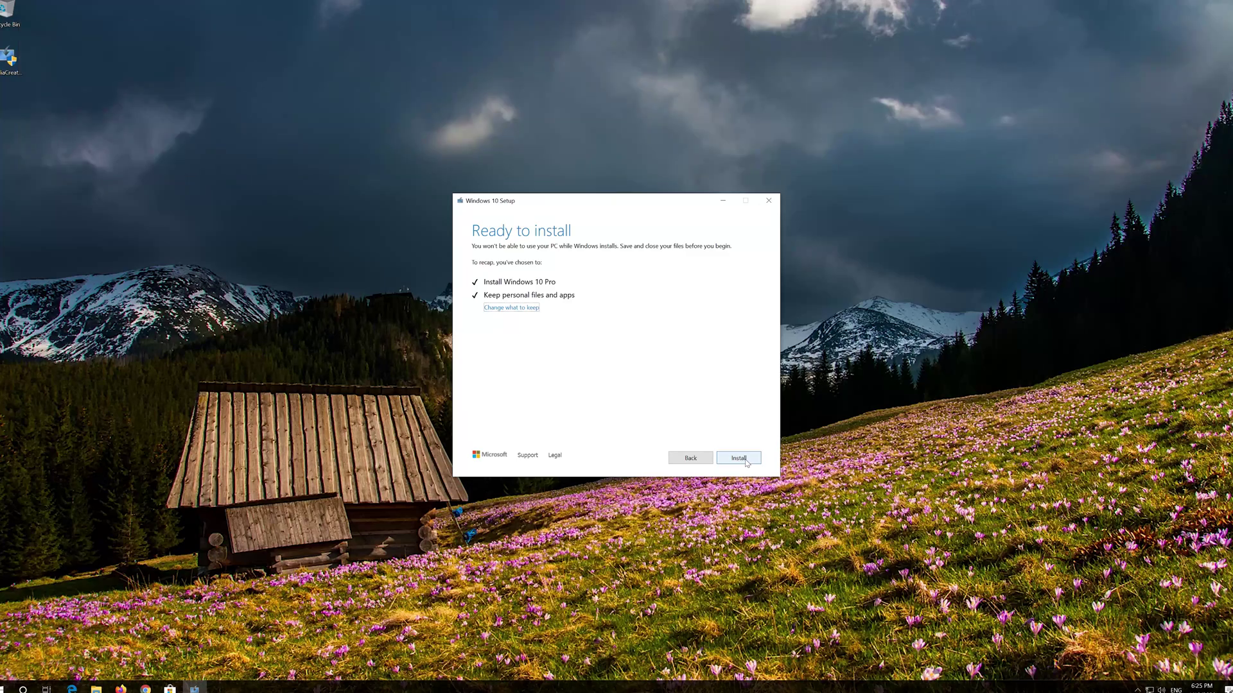
{"action": "left_click", "coordinate": [738, 460]}
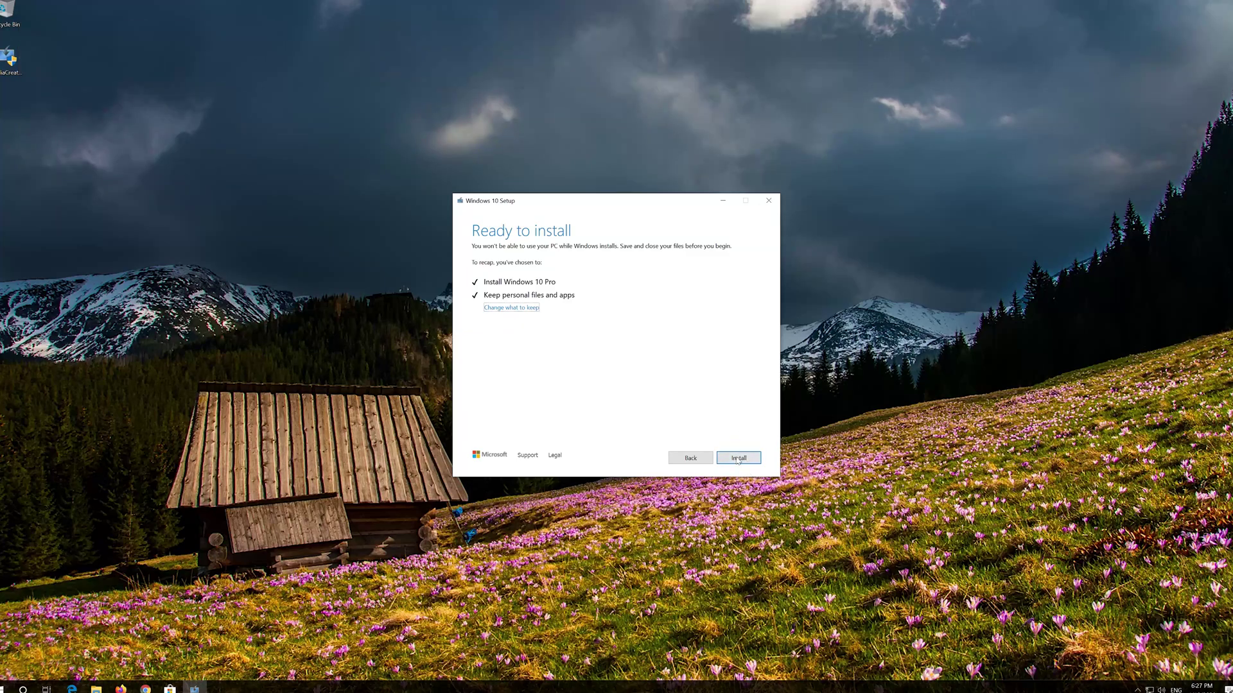